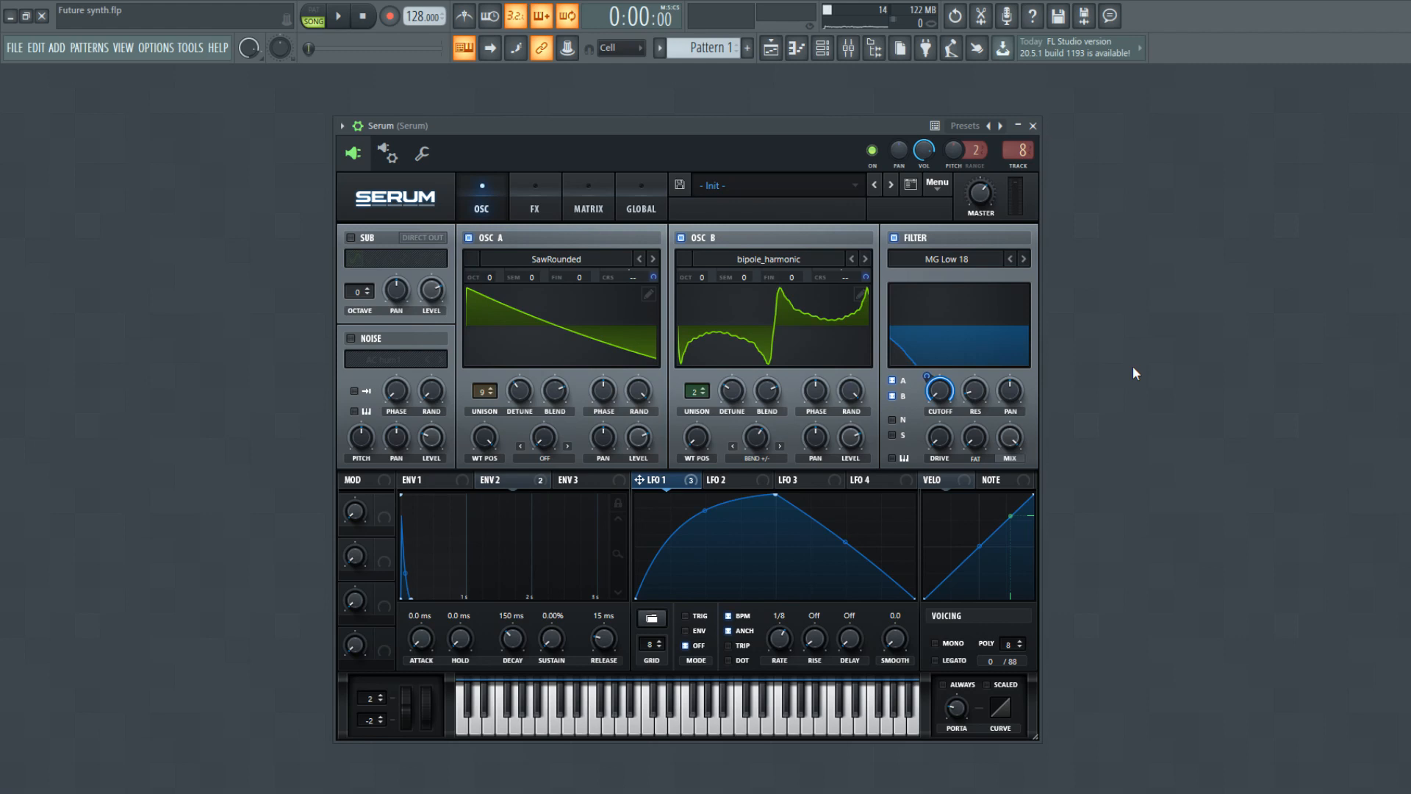
Play the finished future synth part from the start and stop it
{"action": "key", "text": "space"}
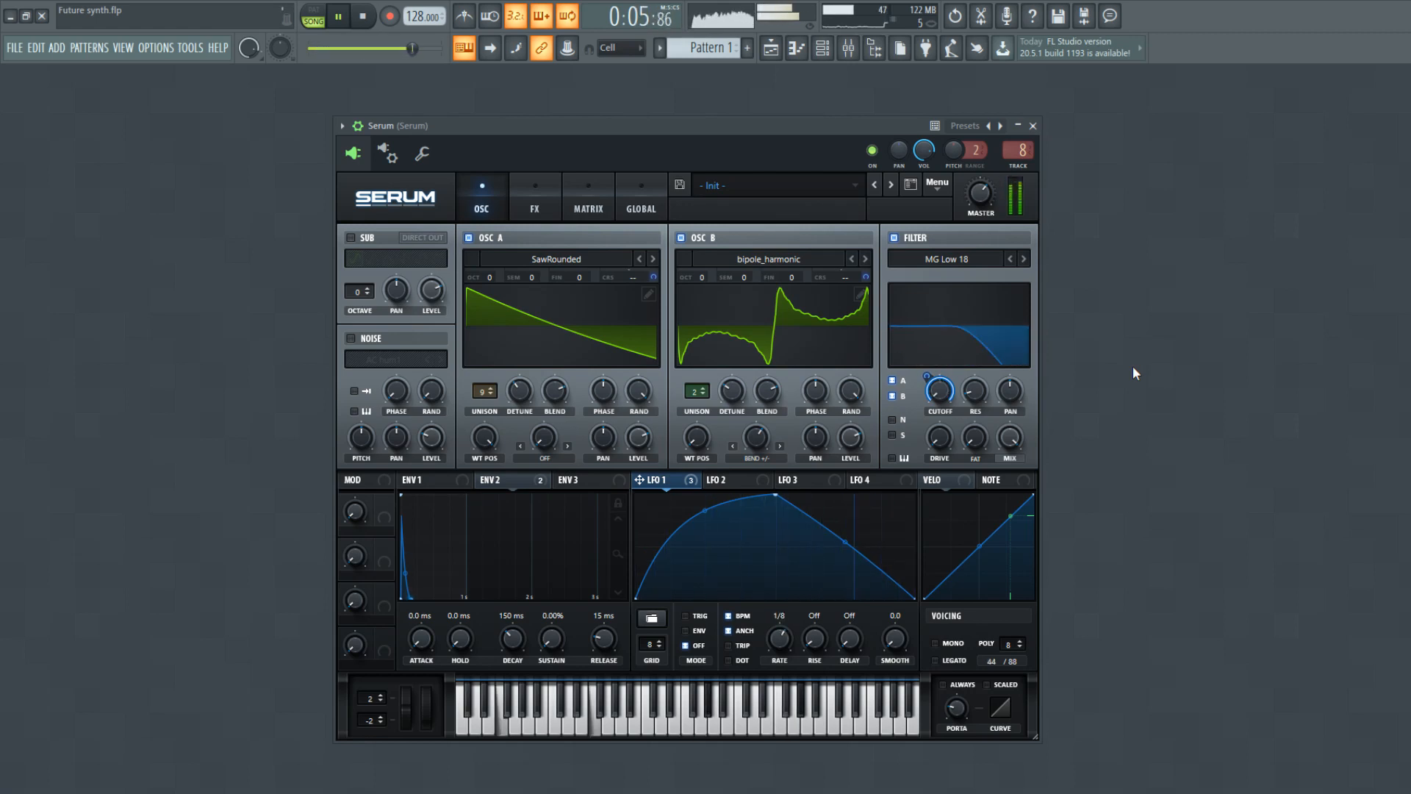
{"action": "key", "text": "space"}
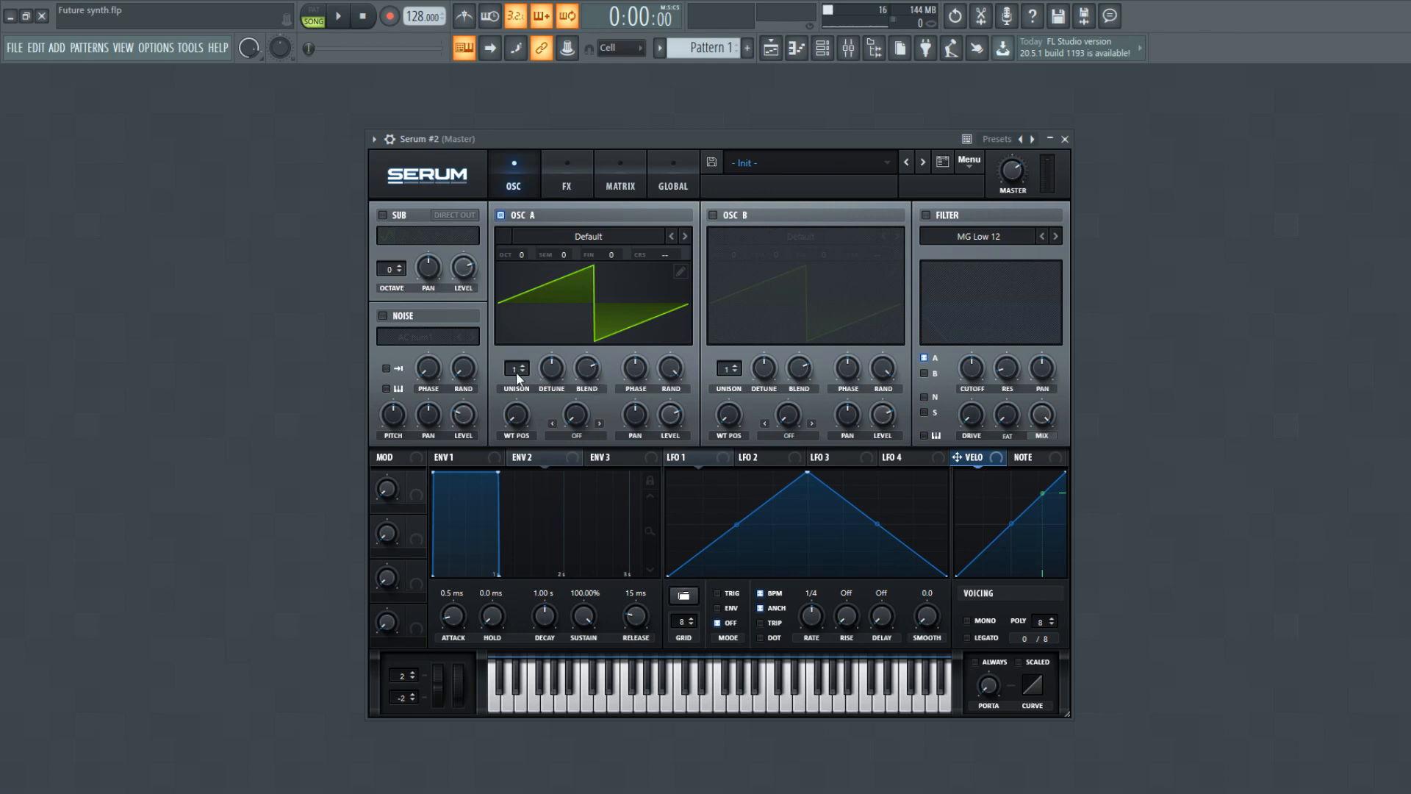
Set oscillator A to 7 unison voices with 0.15 detune, and enable oscillator B with the bipole_harmonic wavetable
{"action": "left_click_drag", "start_coordinate": [512, 374], "coordinate": [512, 350]}
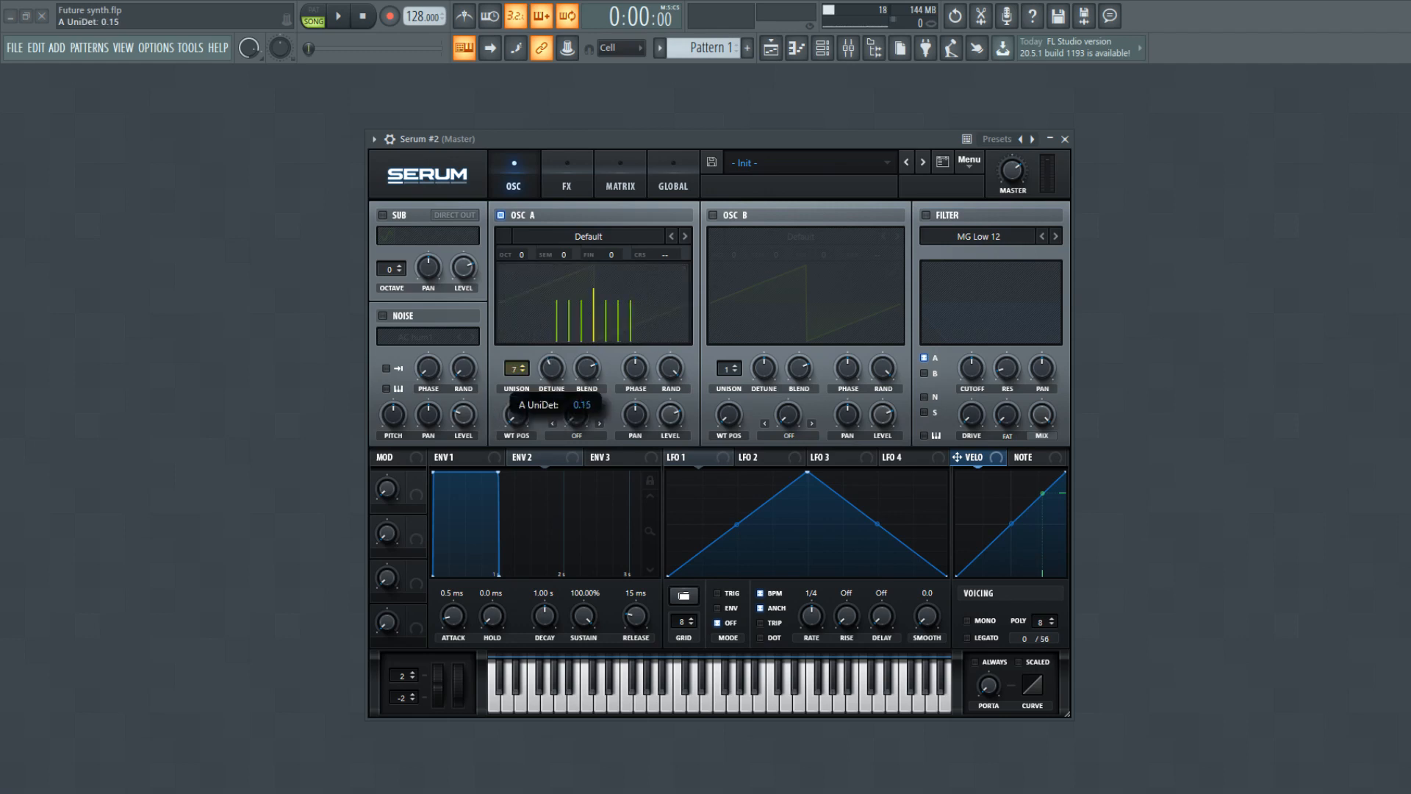
{"action": "left_click", "coordinate": [751, 214]}
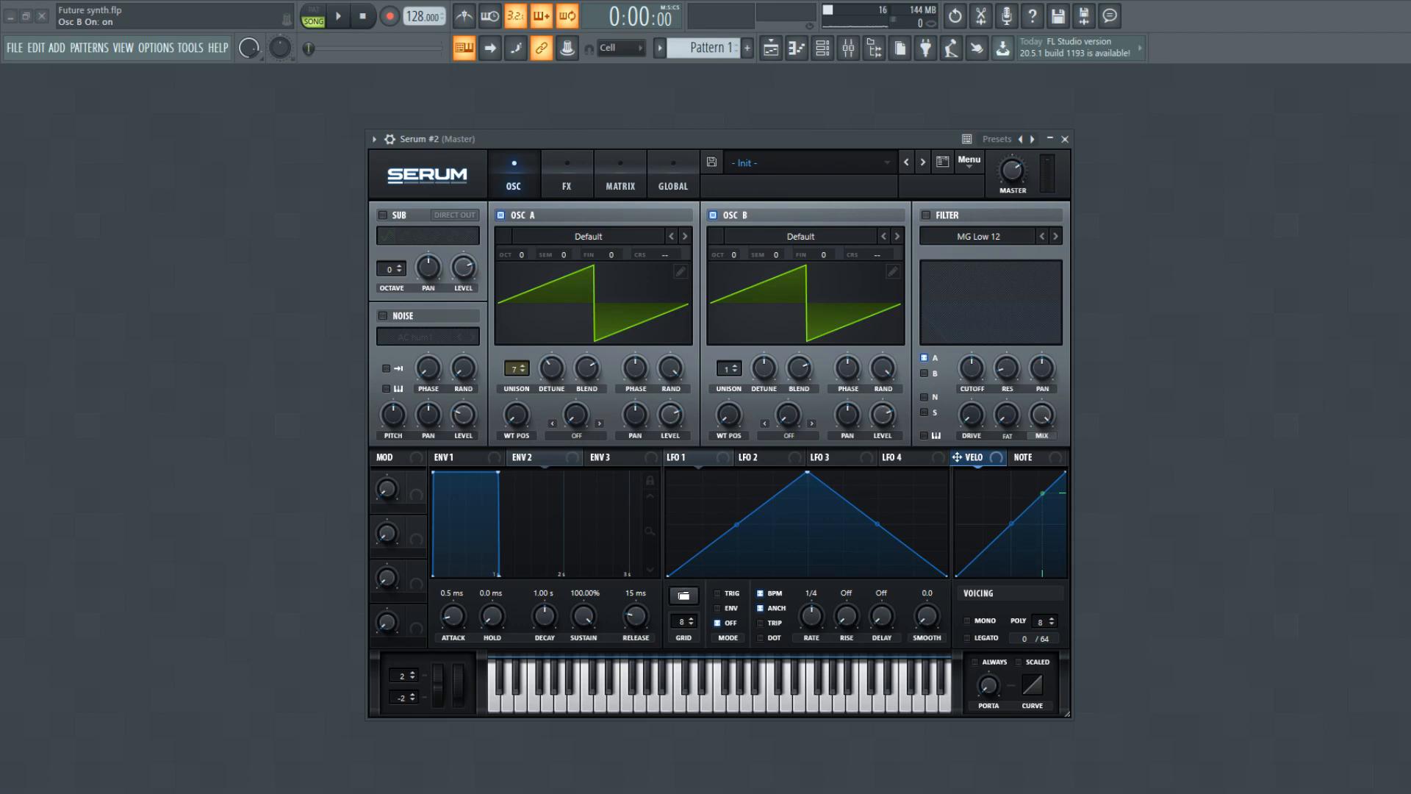
{"action": "left_click", "coordinate": [897, 236]}
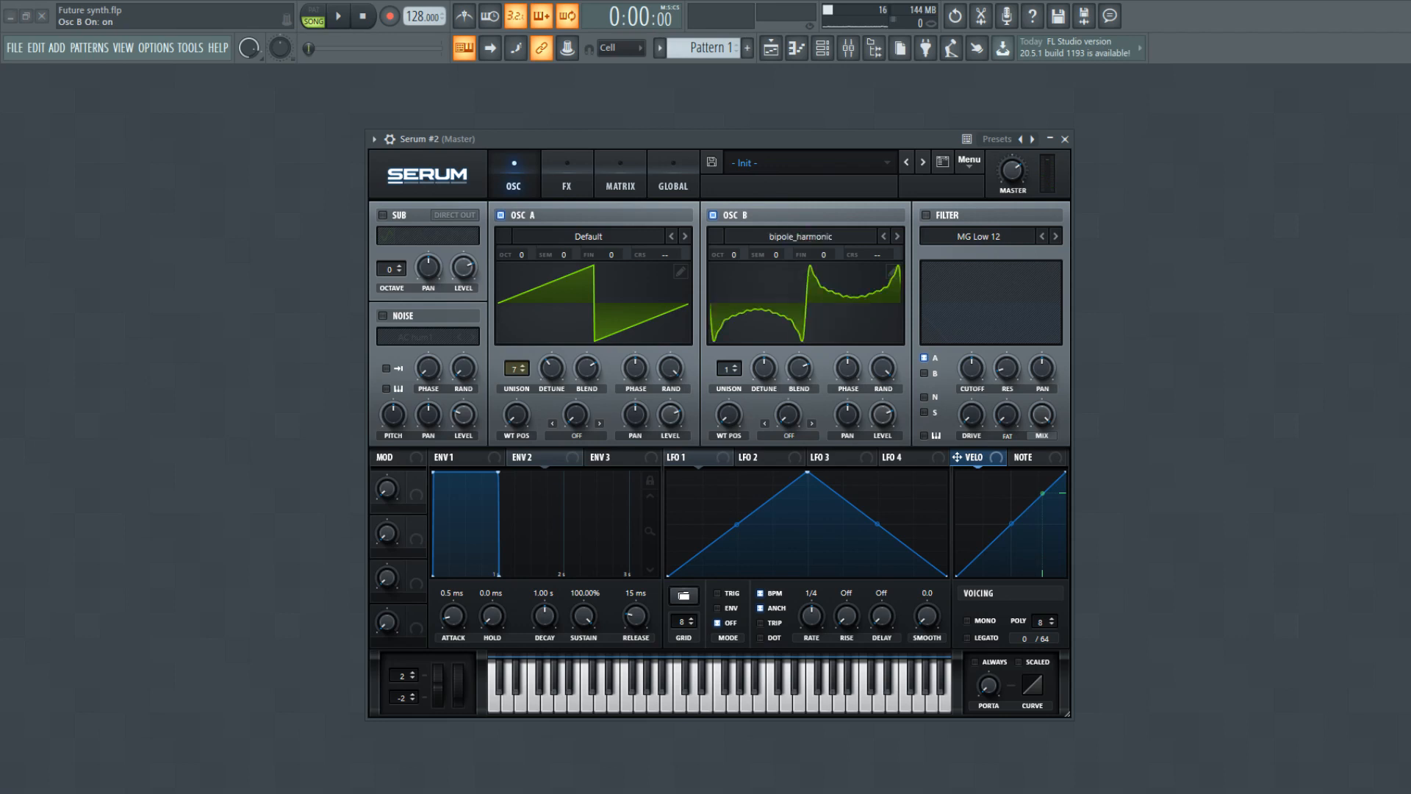
Give oscillator B 2 unison voices and a Bend +/- warp, auditioning the warp amount with oscillator A temporarily muted
{"action": "left_click_drag", "start_coordinate": [729, 368], "coordinate": [765, 377]}
{"action": "left_click", "coordinate": [789, 436]}
{"action": "left_click", "coordinate": [501, 214]}
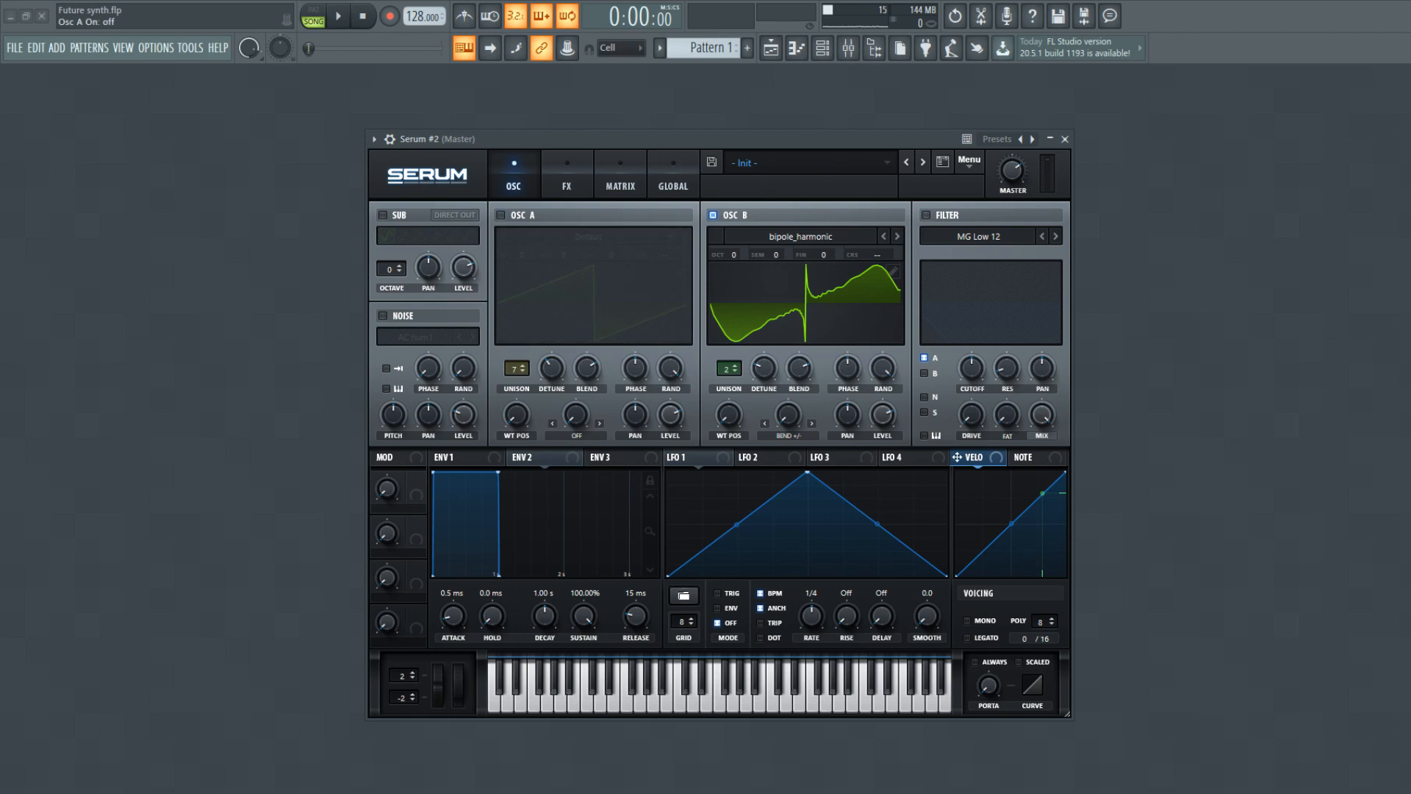
{"action": "left_click_drag", "start_coordinate": [789, 415], "coordinate": [789, 354]}
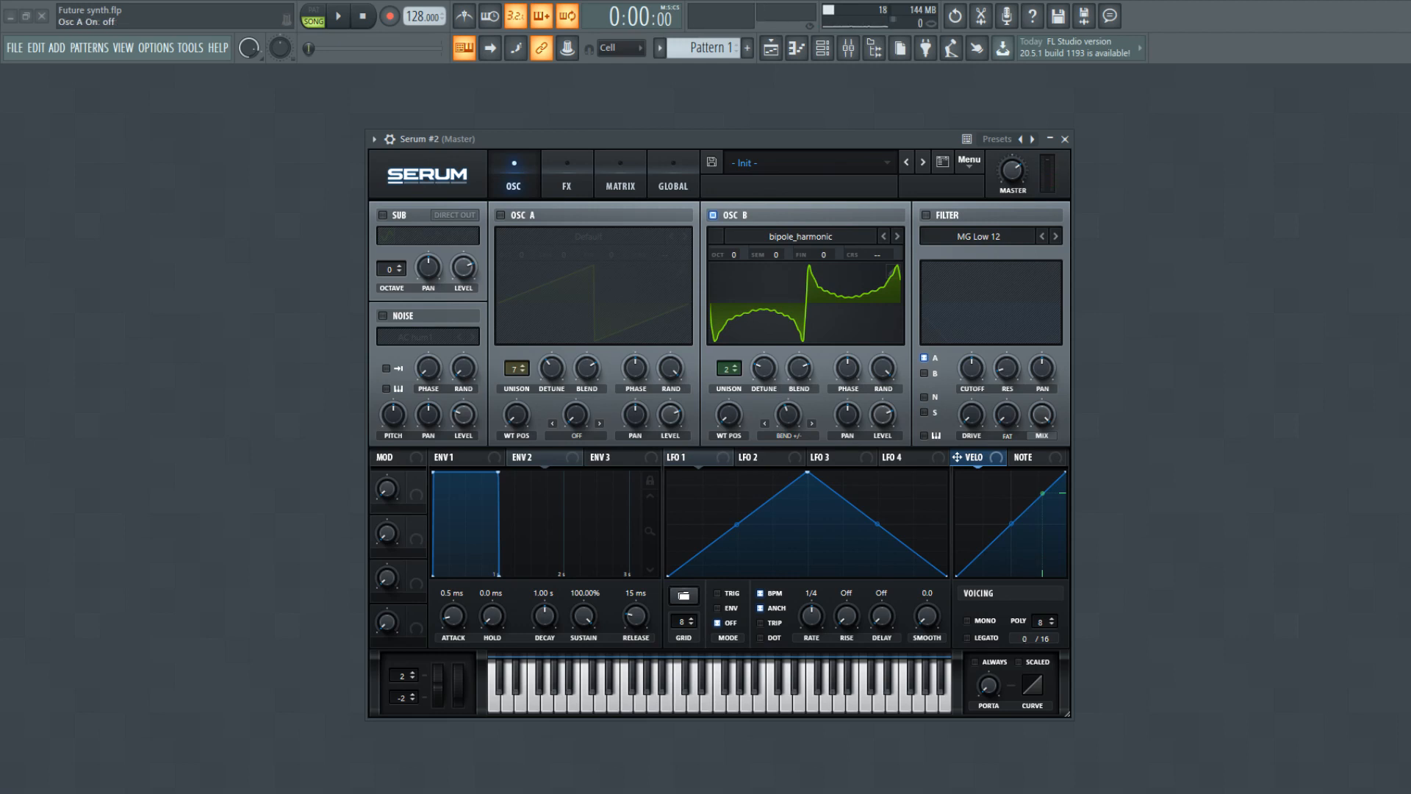
{"action": "left_click", "coordinate": [500, 215]}
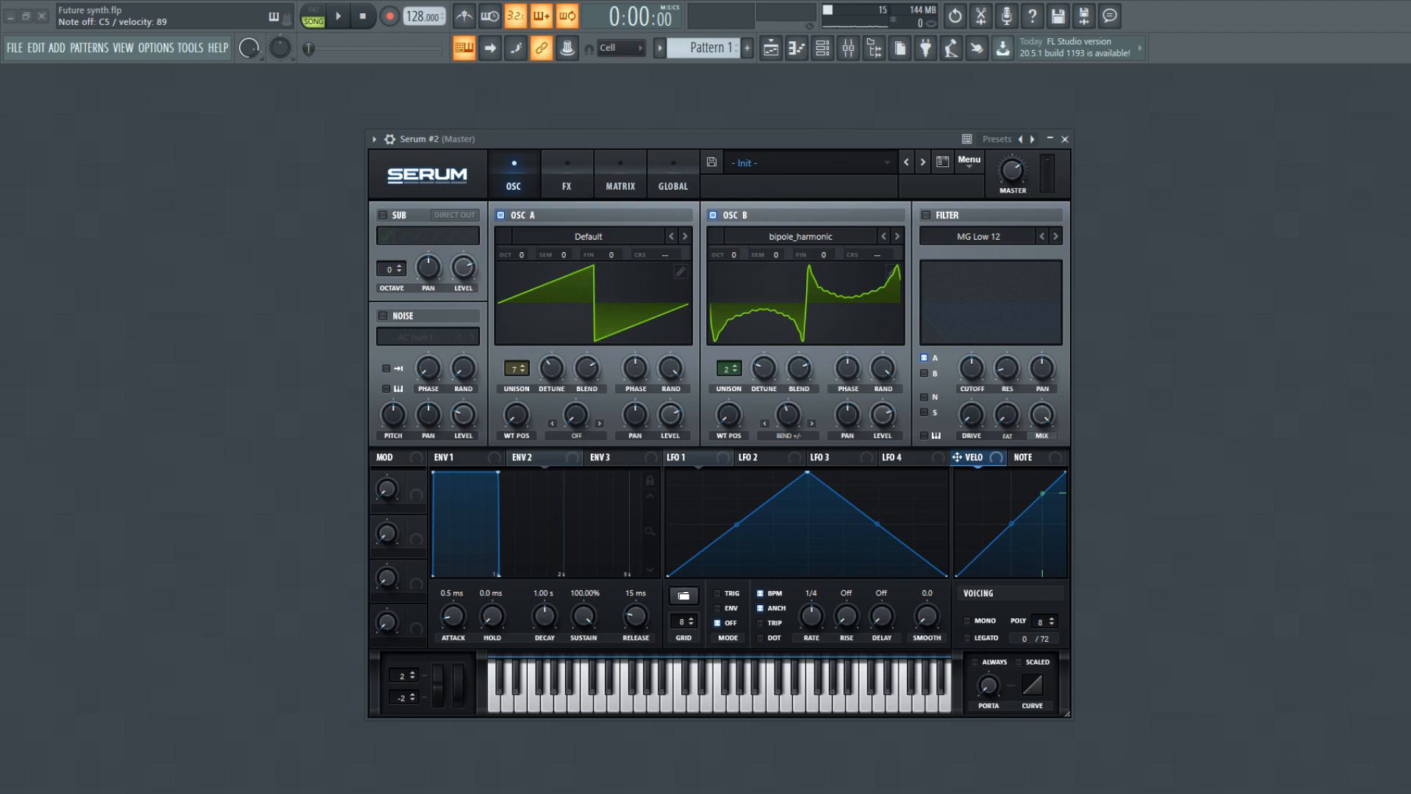
Enable the filter and set its type to MG Low 18
{"action": "left_click", "coordinate": [926, 215]}
{"action": "left_click", "coordinate": [1041, 236]}
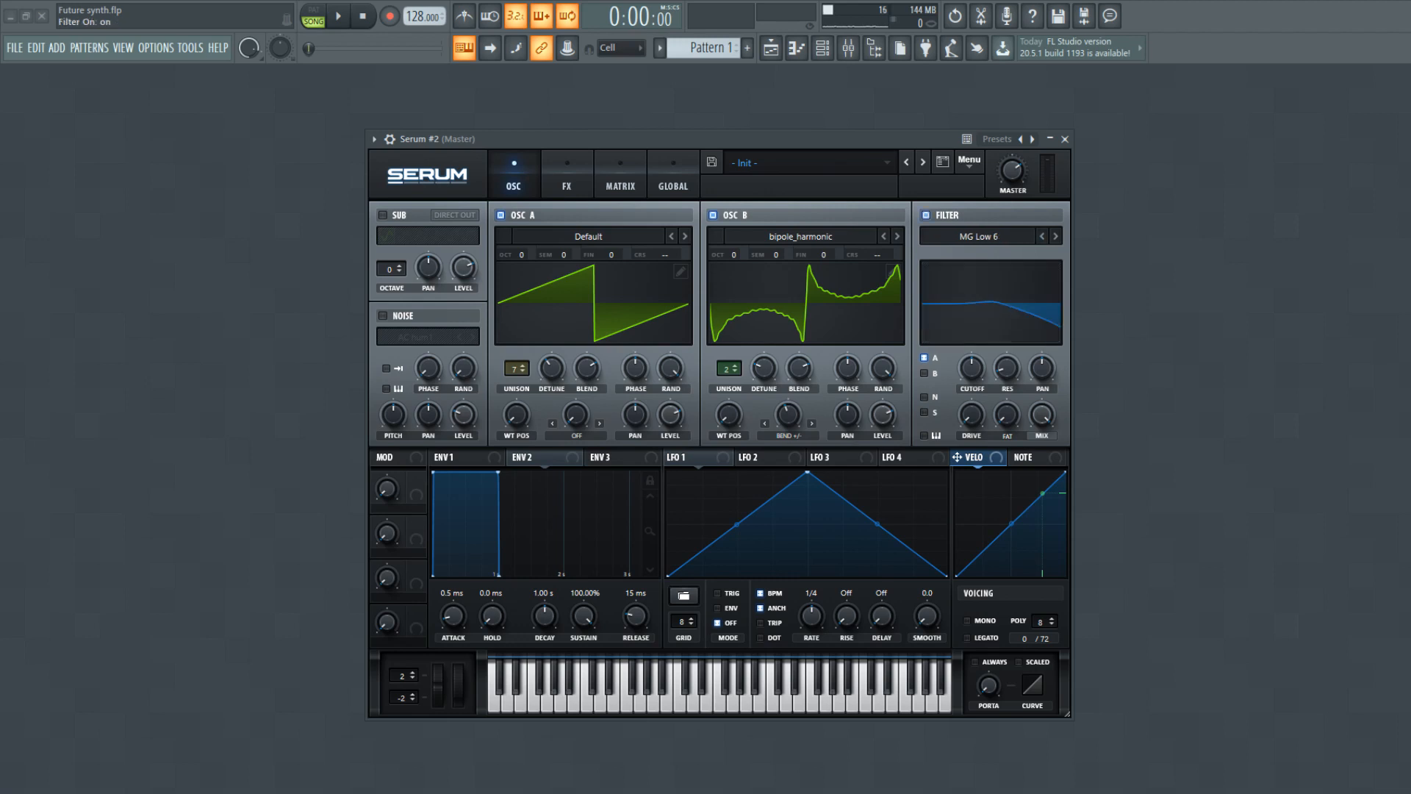
{"action": "left_click", "coordinate": [1055, 236]}
{"action": "left_click", "coordinate": [1055, 236]}
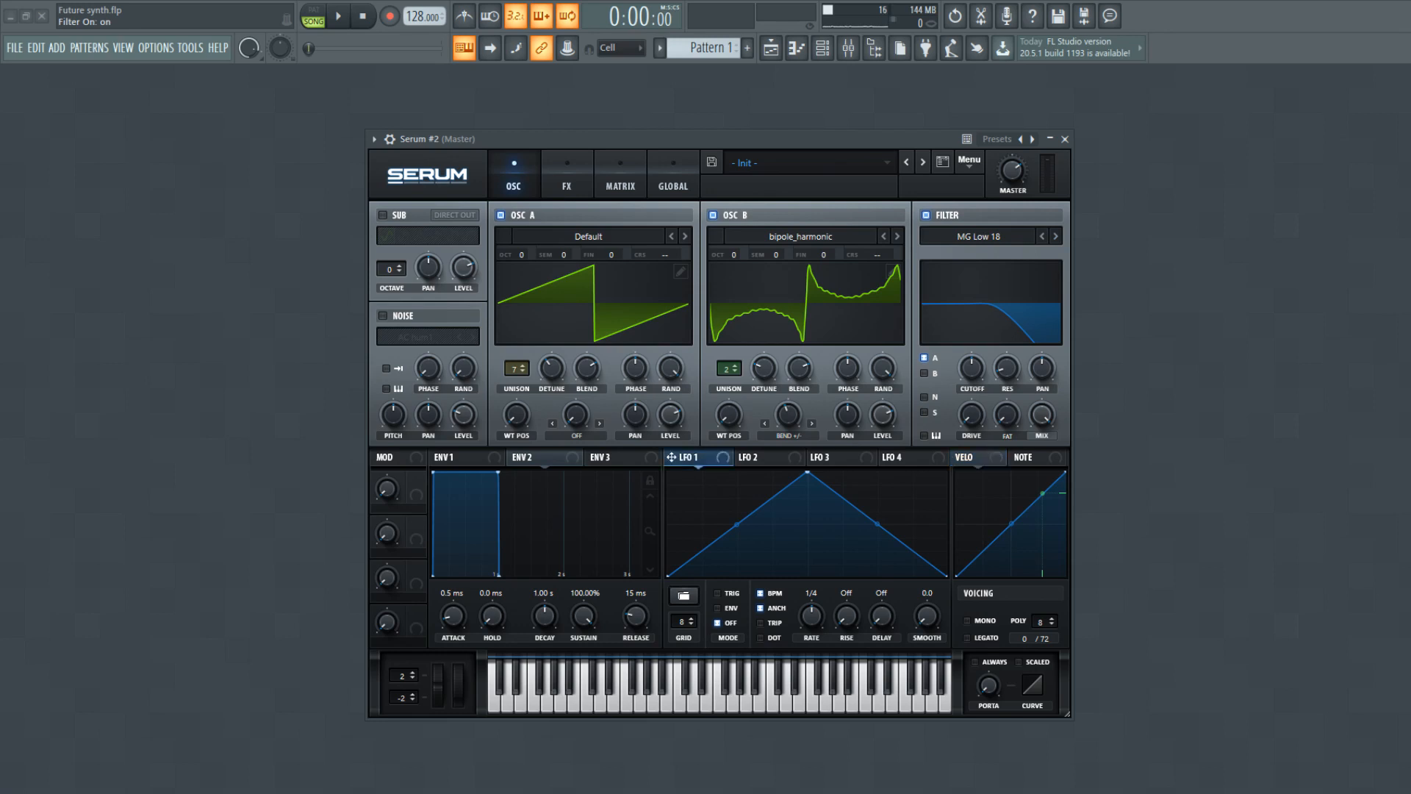
Modulate the filter cutoff with LFO 1 from a fully lowered cutoff, and route oscillator B through the filter
{"action": "left_click_drag", "start_coordinate": [670, 456], "coordinate": [972, 367]}
{"action": "left_click", "coordinate": [972, 367], "text": "alt+shift"}
{"action": "left_click_drag", "start_coordinate": [971, 368], "coordinate": [972, 423]}
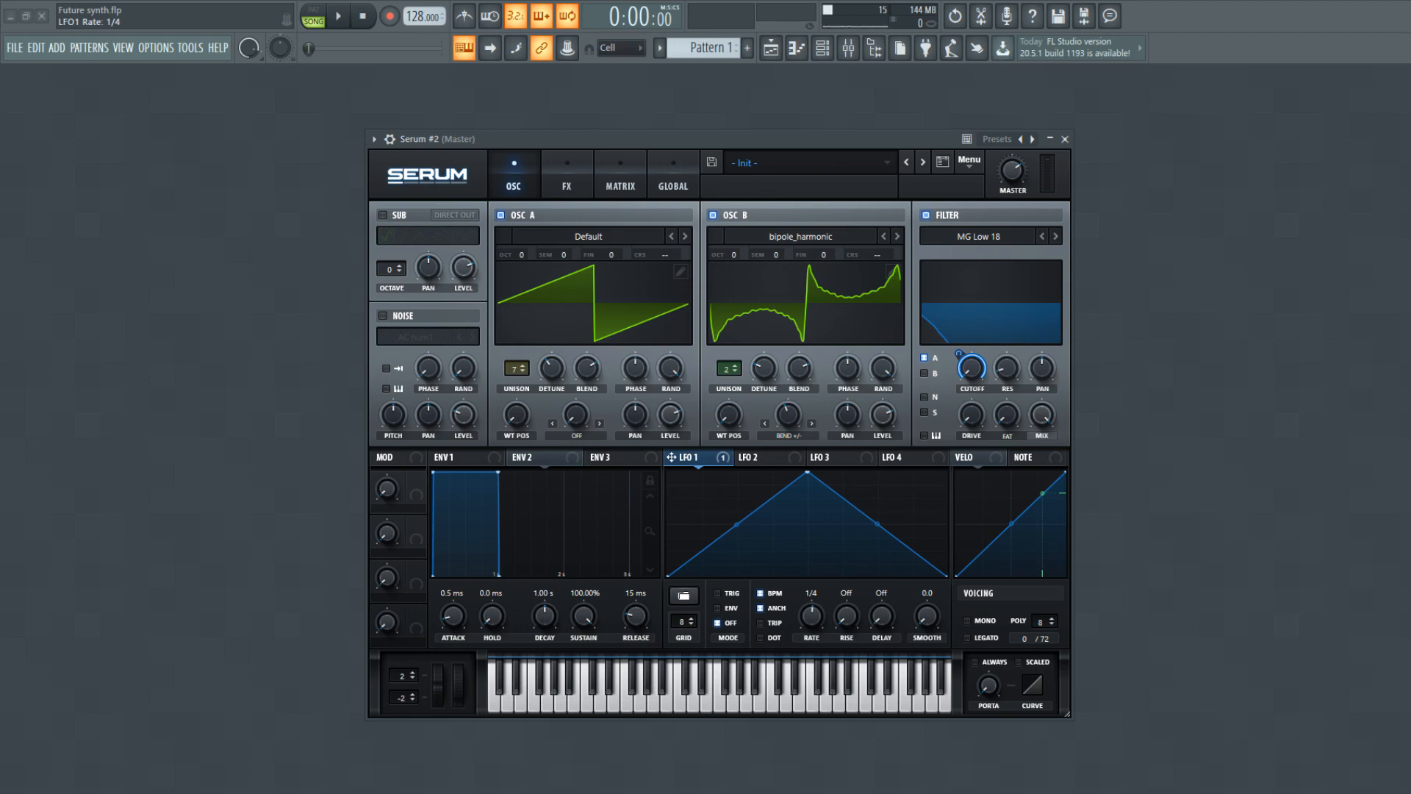
{"action": "left_click", "coordinate": [925, 373]}
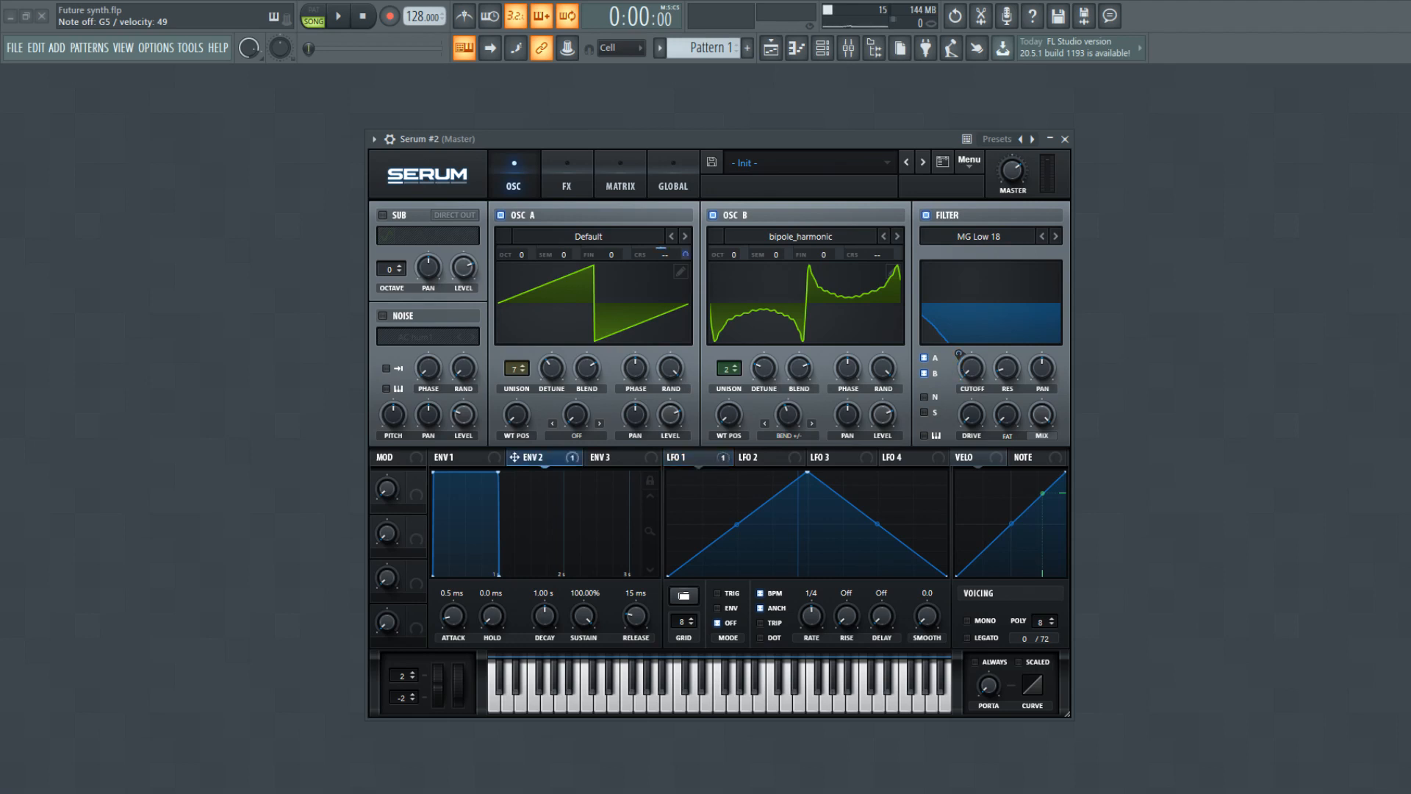
Modulate the fine tuning of both oscillators with envelope 2, using 0% sustain and a 274 ms decay
{"action": "left_click_drag", "start_coordinate": [685, 255], "coordinate": [685, 277]}
{"action": "left_click_drag", "start_coordinate": [897, 254], "coordinate": [897, 264]}
{"action": "left_click_drag", "start_coordinate": [584, 616], "coordinate": [583, 731]}
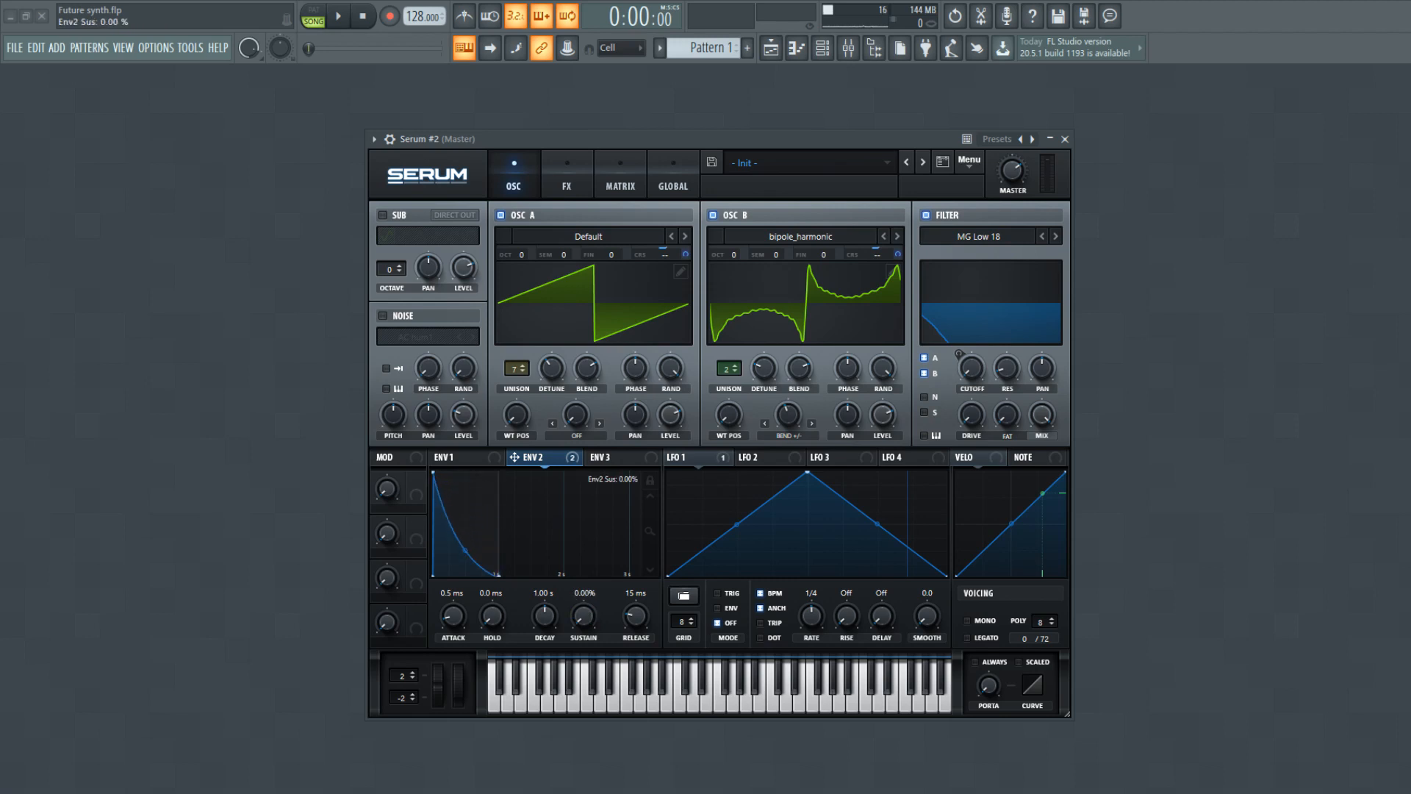
{"action": "left_click_drag", "start_coordinate": [545, 616], "coordinate": [544, 661]}
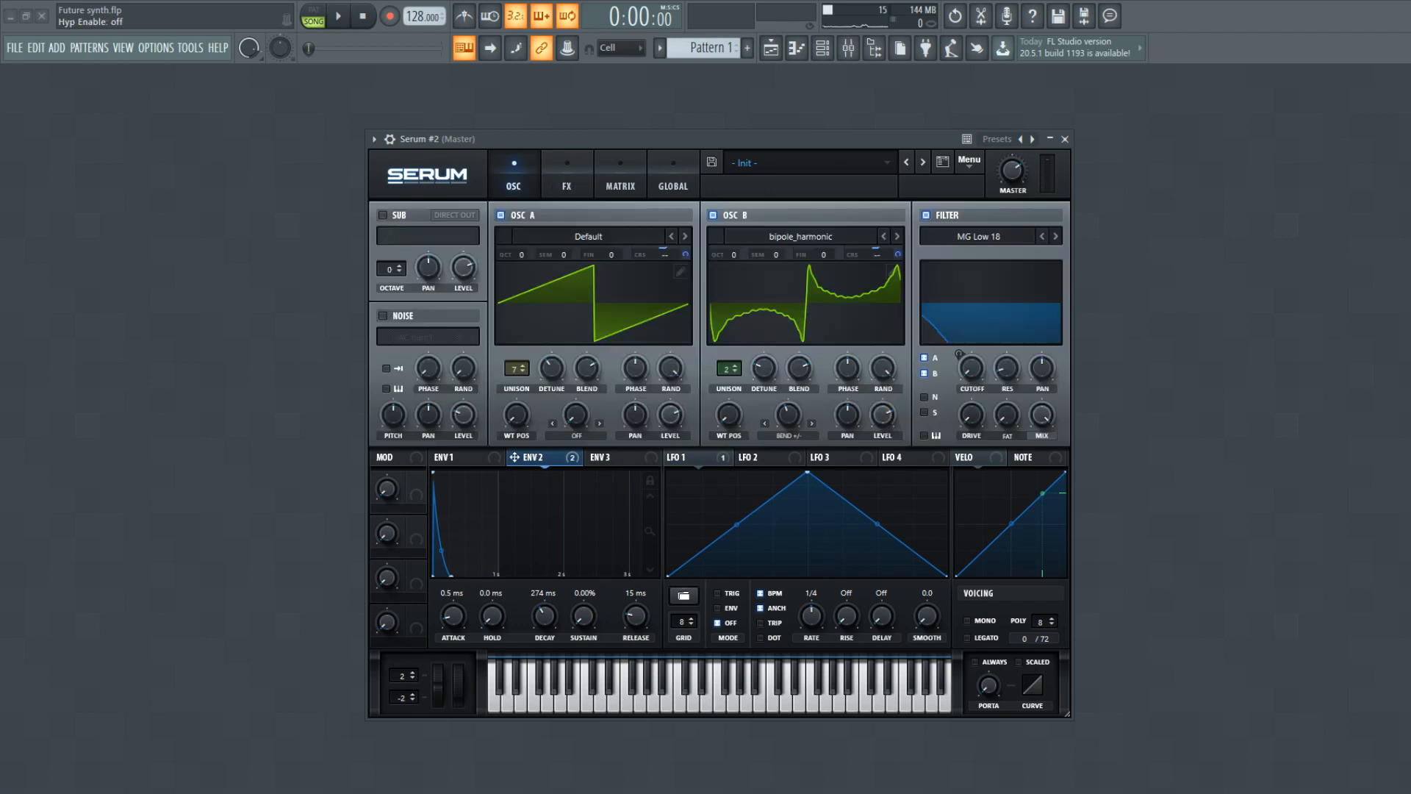
Enable the Hyper/Dimension effect with 6 Hyper unison voices and adjust its detune and mix
{"action": "left_click", "coordinate": [567, 175]}
{"action": "left_click", "coordinate": [388, 217]}
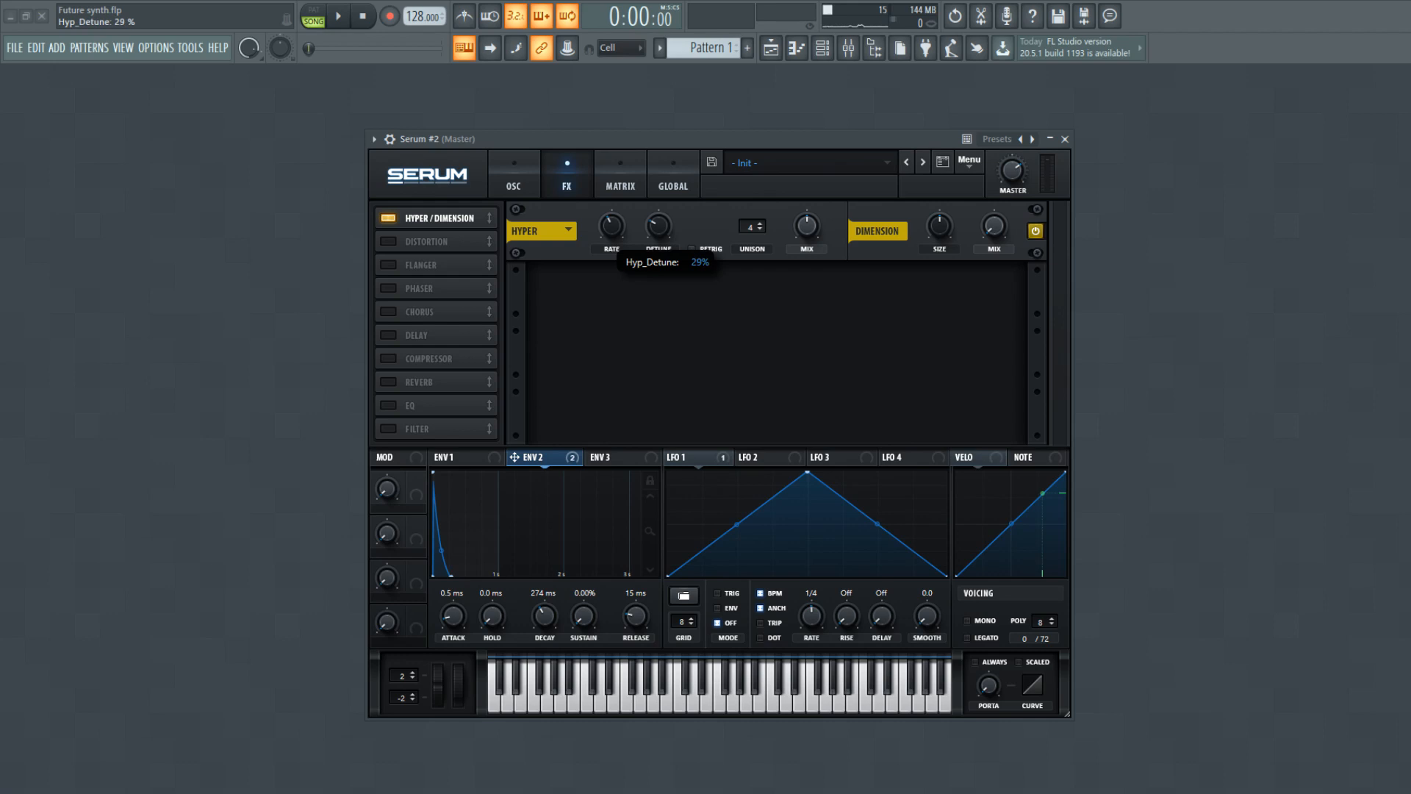
{"action": "left_click_drag", "start_coordinate": [752, 227], "coordinate": [752, 219]}
{"action": "left_click_drag", "start_coordinate": [658, 225], "coordinate": [658, 222]}
{"action": "left_click_drag", "start_coordinate": [807, 226], "coordinate": [807, 229]}
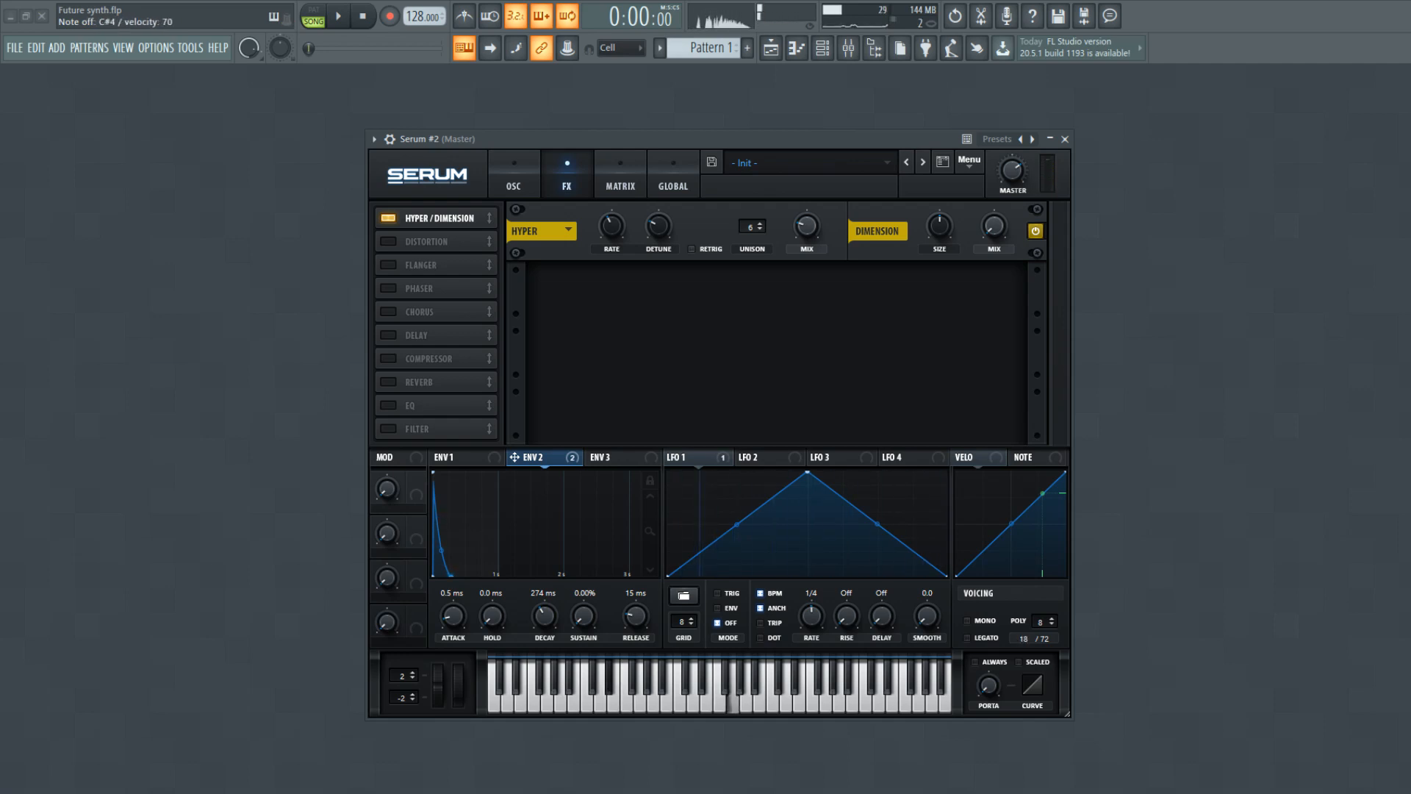
Add a compressor in multiband mode, adjusting its threshold and raising its gain slightly
{"action": "left_click", "coordinate": [388, 358]}
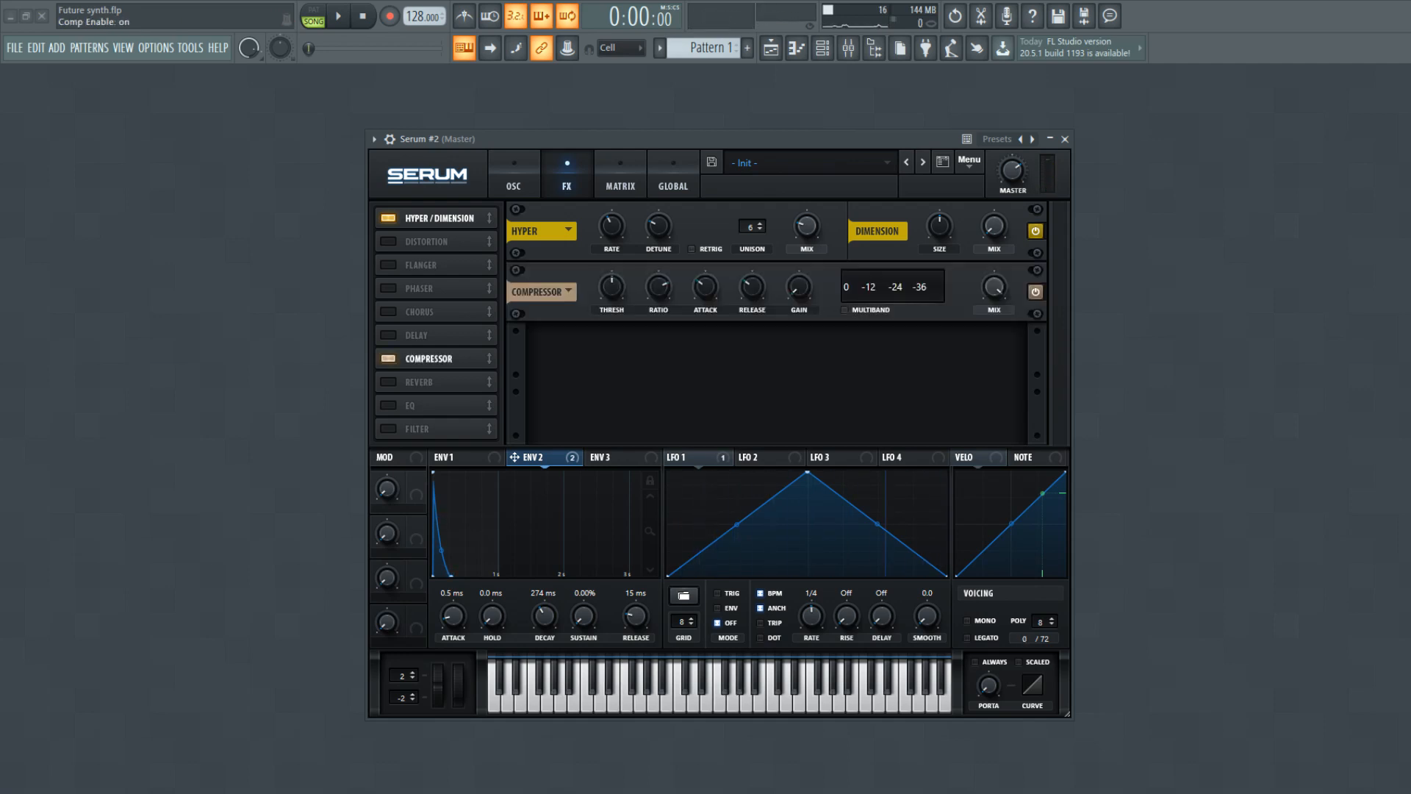
{"action": "left_click", "coordinate": [845, 310]}
{"action": "left_click_drag", "start_coordinate": [611, 287], "coordinate": [611, 317]}
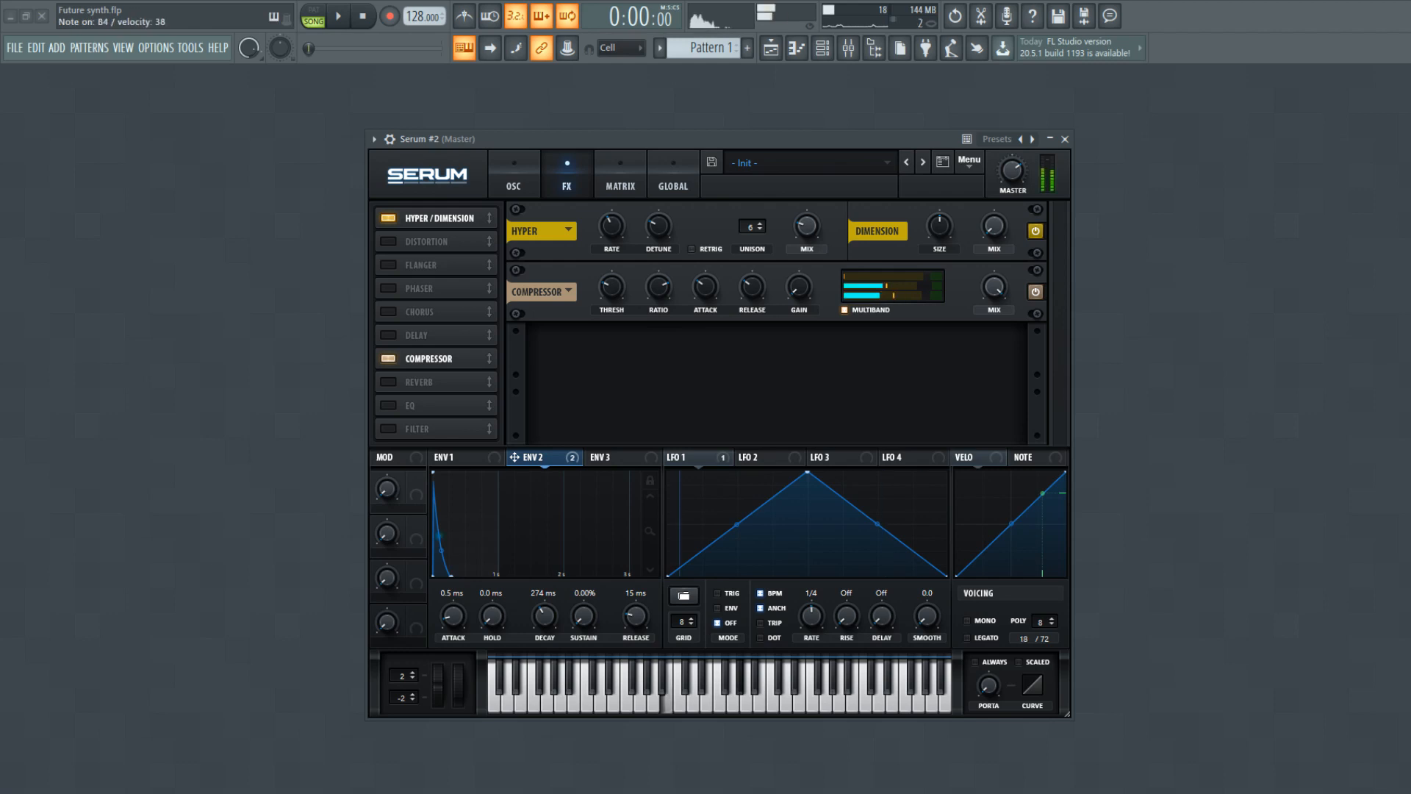
{"action": "left_click_drag", "start_coordinate": [612, 287], "coordinate": [612, 291]}
{"action": "left_click_drag", "start_coordinate": [799, 288], "coordinate": [799, 278]}
Set the master volume to 61% and fine-tune the compressor threshold, comparing the sound with the compressor bypassed
{"action": "left_click_drag", "start_coordinate": [1012, 171], "coordinate": [1012, 180]}
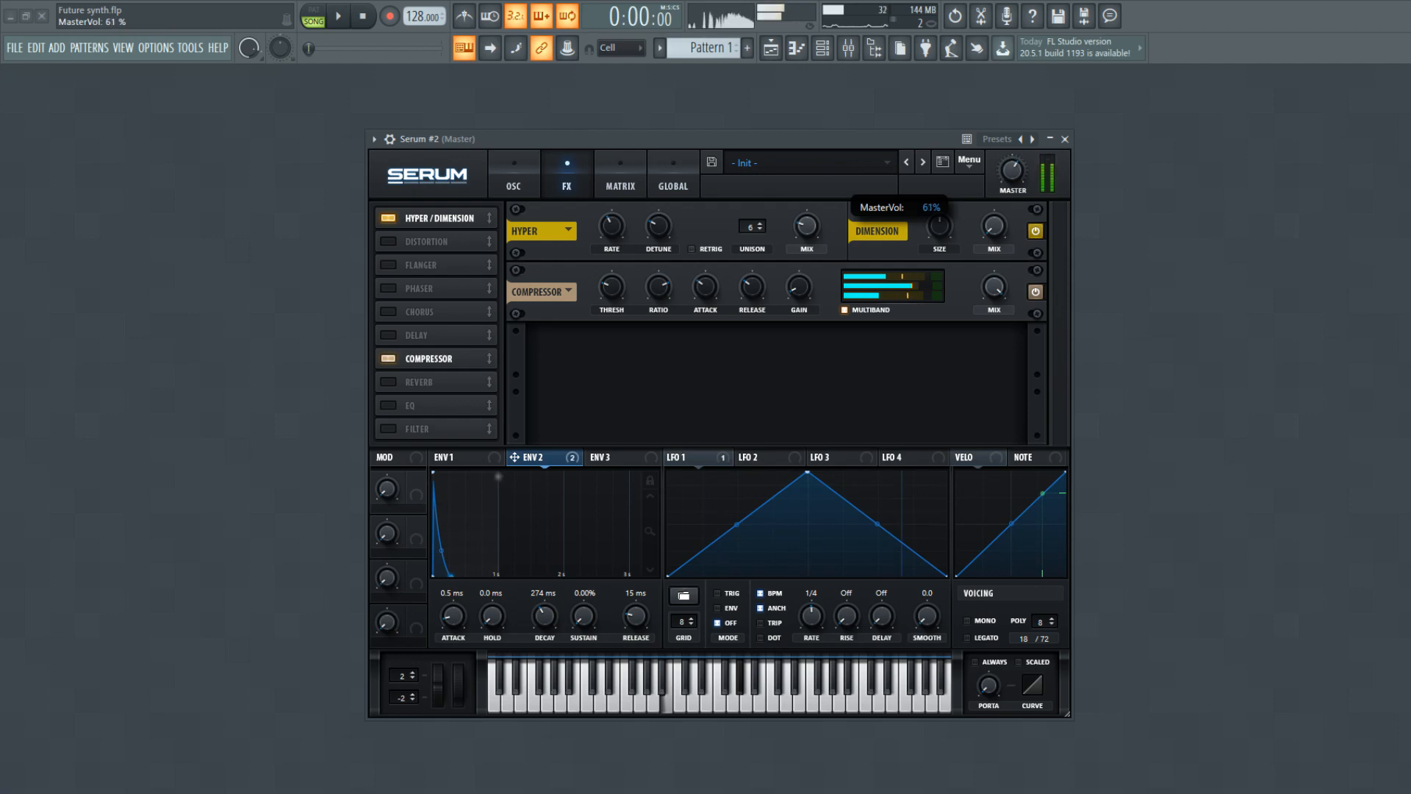
{"action": "left_click_drag", "start_coordinate": [611, 288], "coordinate": [612, 282]}
{"action": "left_click_drag", "start_coordinate": [612, 286], "coordinate": [611, 272]}
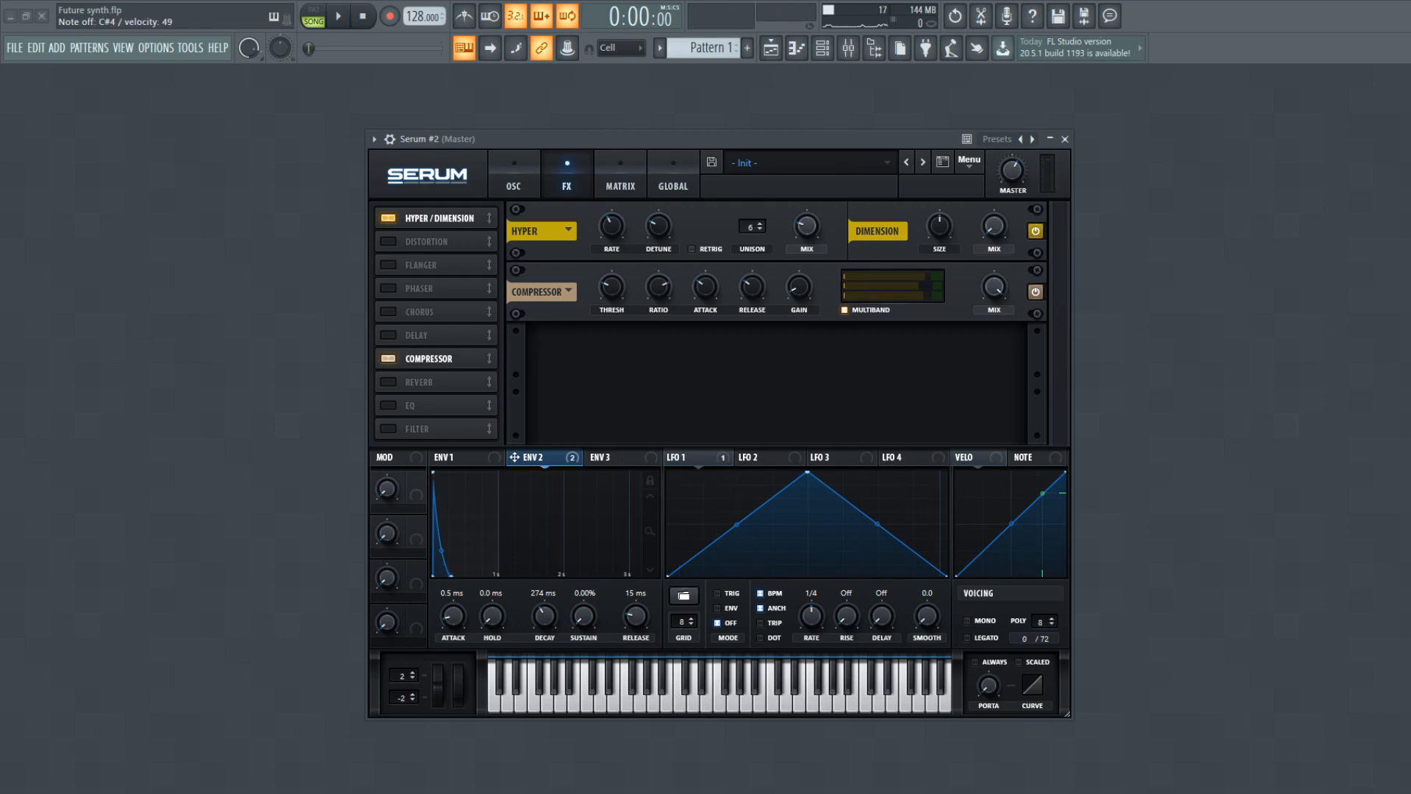
{"action": "left_click", "coordinate": [388, 359]}
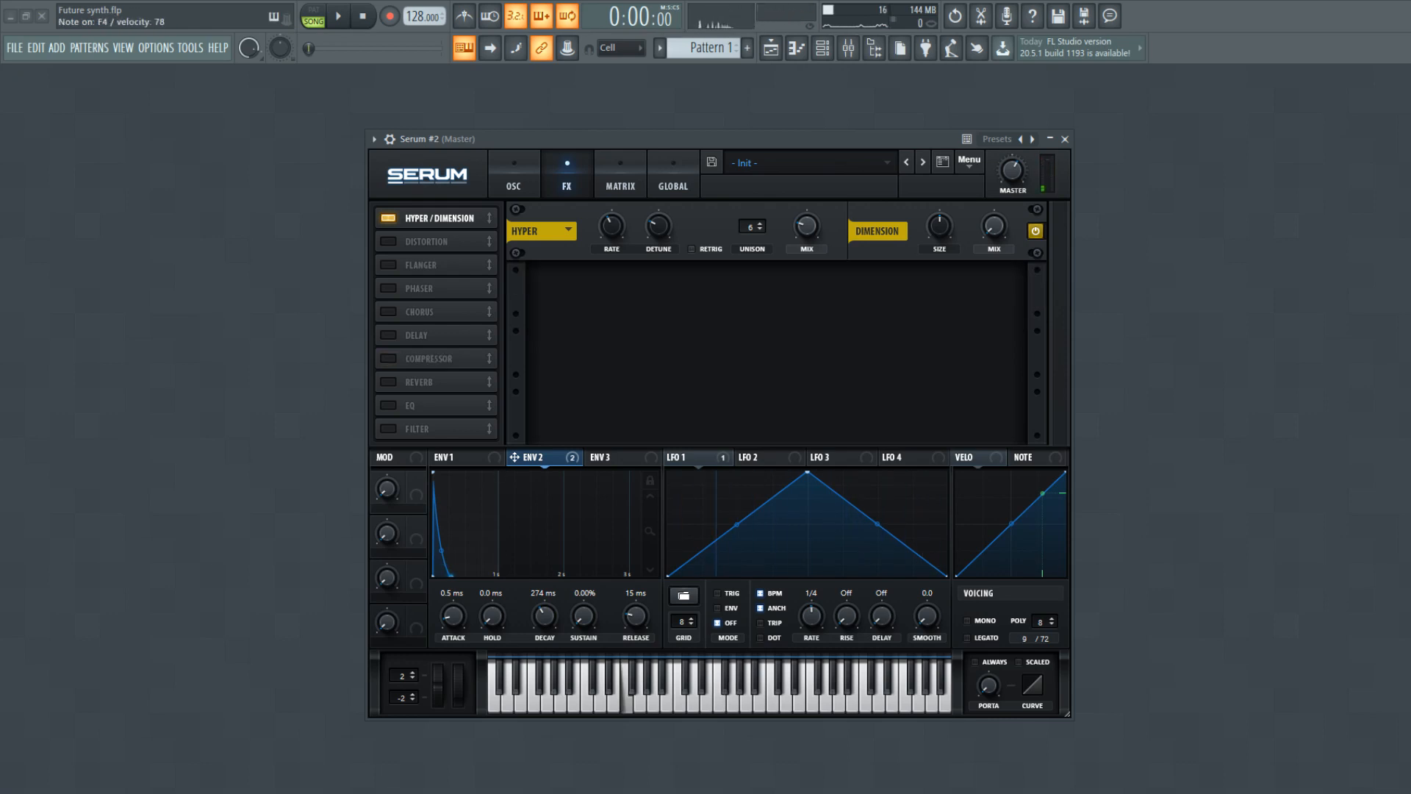
{"action": "left_click", "coordinate": [388, 358]}
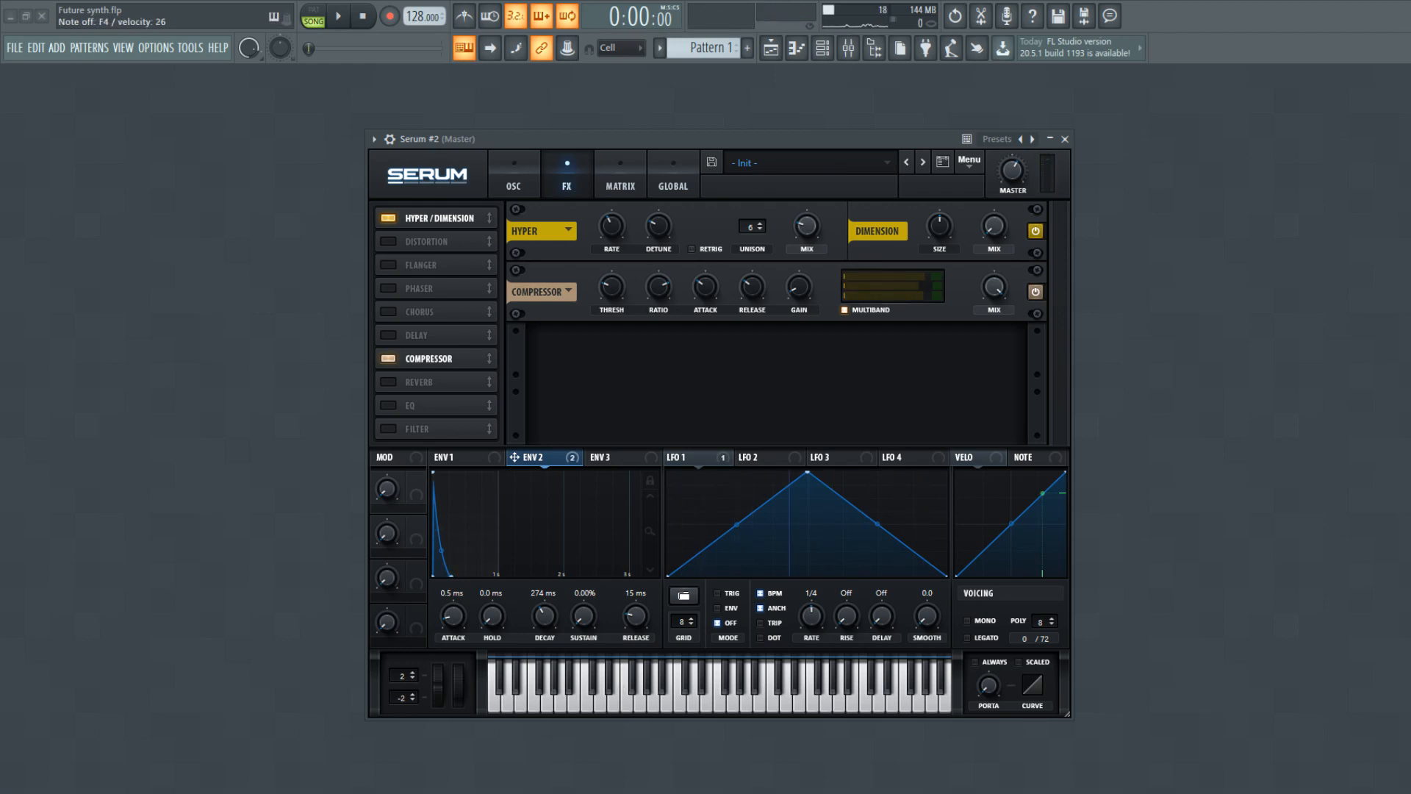
Add an EQ and switch its low band to a low-cut shape with a lowered frequency
{"action": "left_click", "coordinate": [388, 405]}
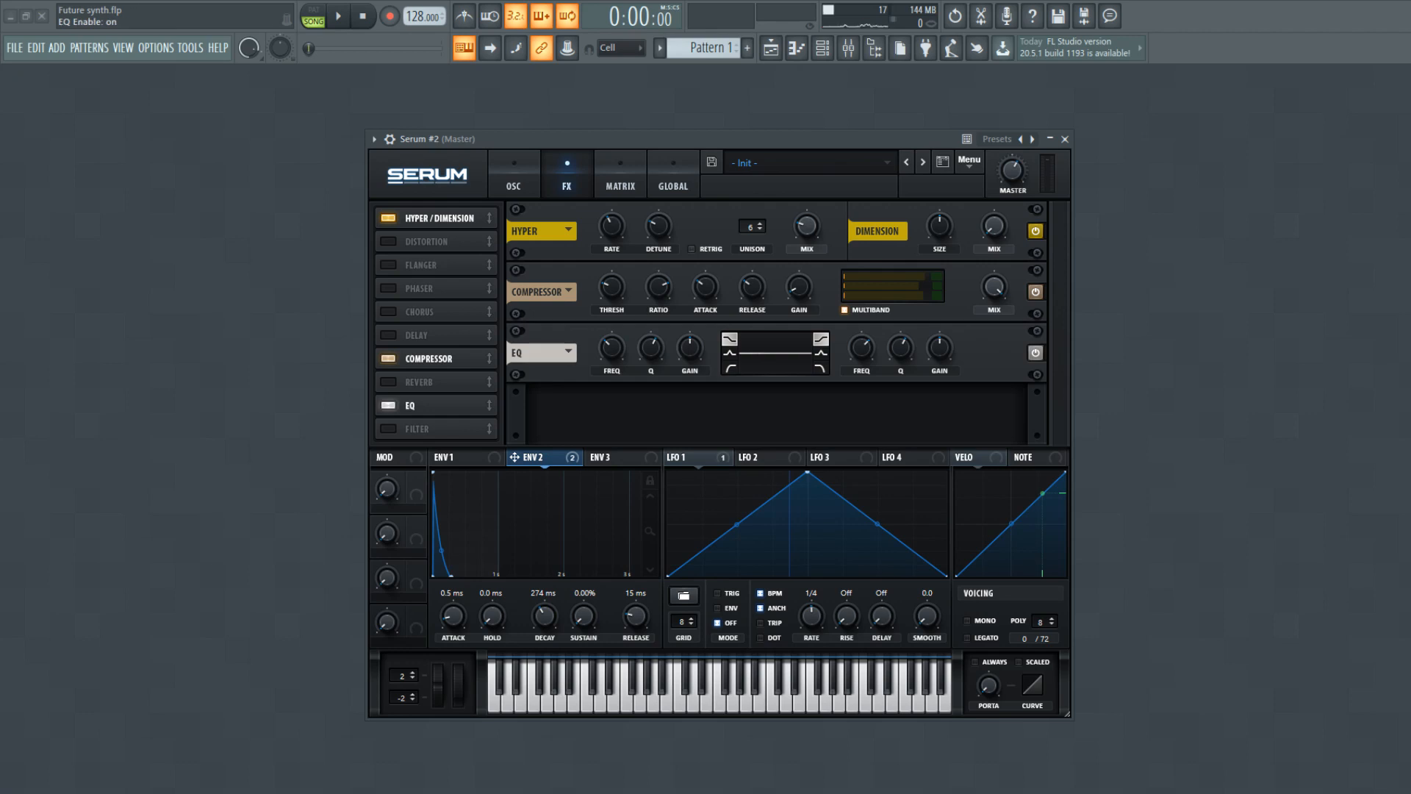
{"action": "left_click", "coordinate": [729, 368]}
{"action": "left_click_drag", "start_coordinate": [690, 347], "coordinate": [611, 352]}
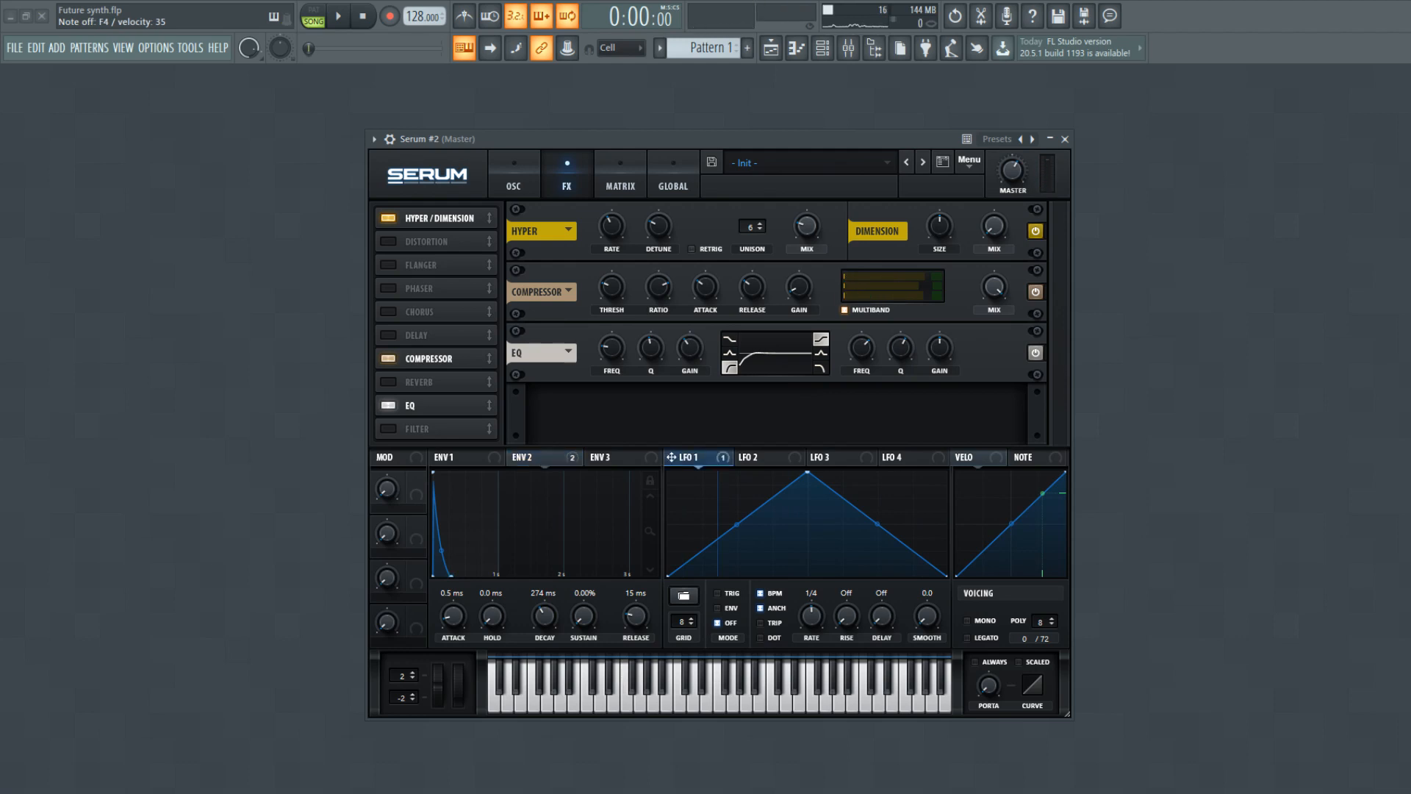
Modulate the EQ high-band gain with a small amount of LFO 1 and set that gain to -1.9 dB
{"action": "left_click_drag", "start_coordinate": [670, 456], "coordinate": [939, 433]}
{"action": "left_click_drag", "start_coordinate": [927, 333], "coordinate": [926, 404]}
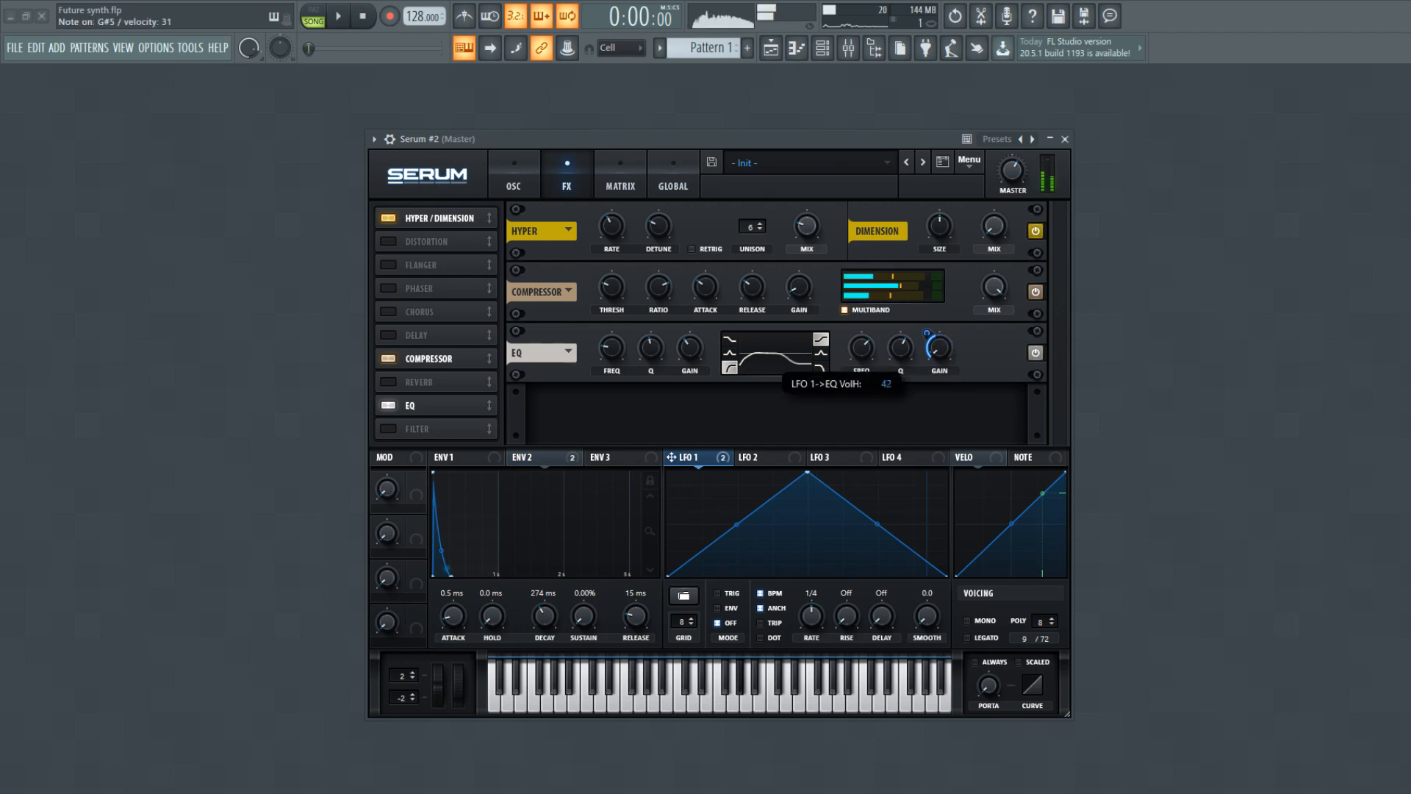
{"action": "left_click_drag", "start_coordinate": [939, 348], "coordinate": [939, 283]}
{"action": "left_click_drag", "start_coordinate": [926, 333], "coordinate": [926, 371]}
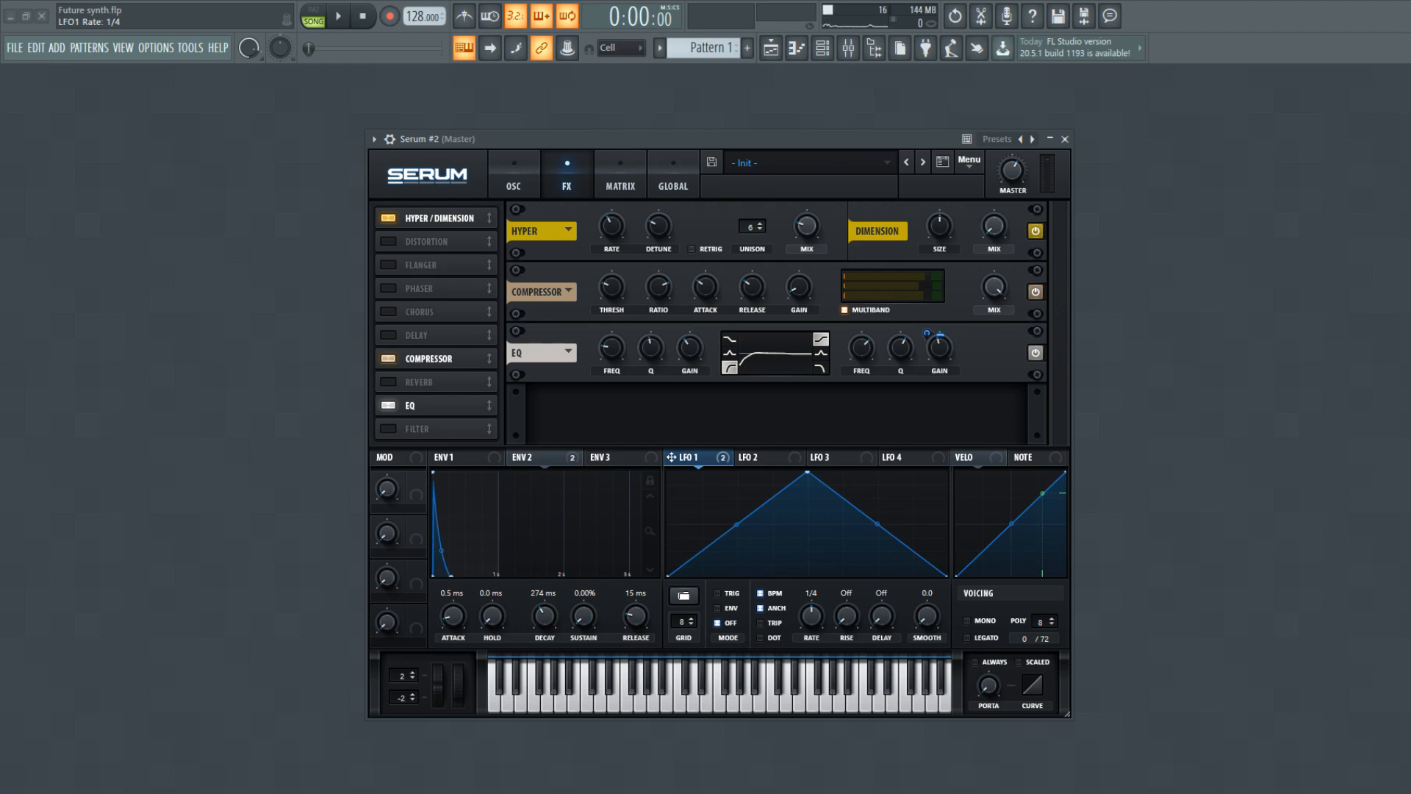
{"action": "key", "text": "n"}
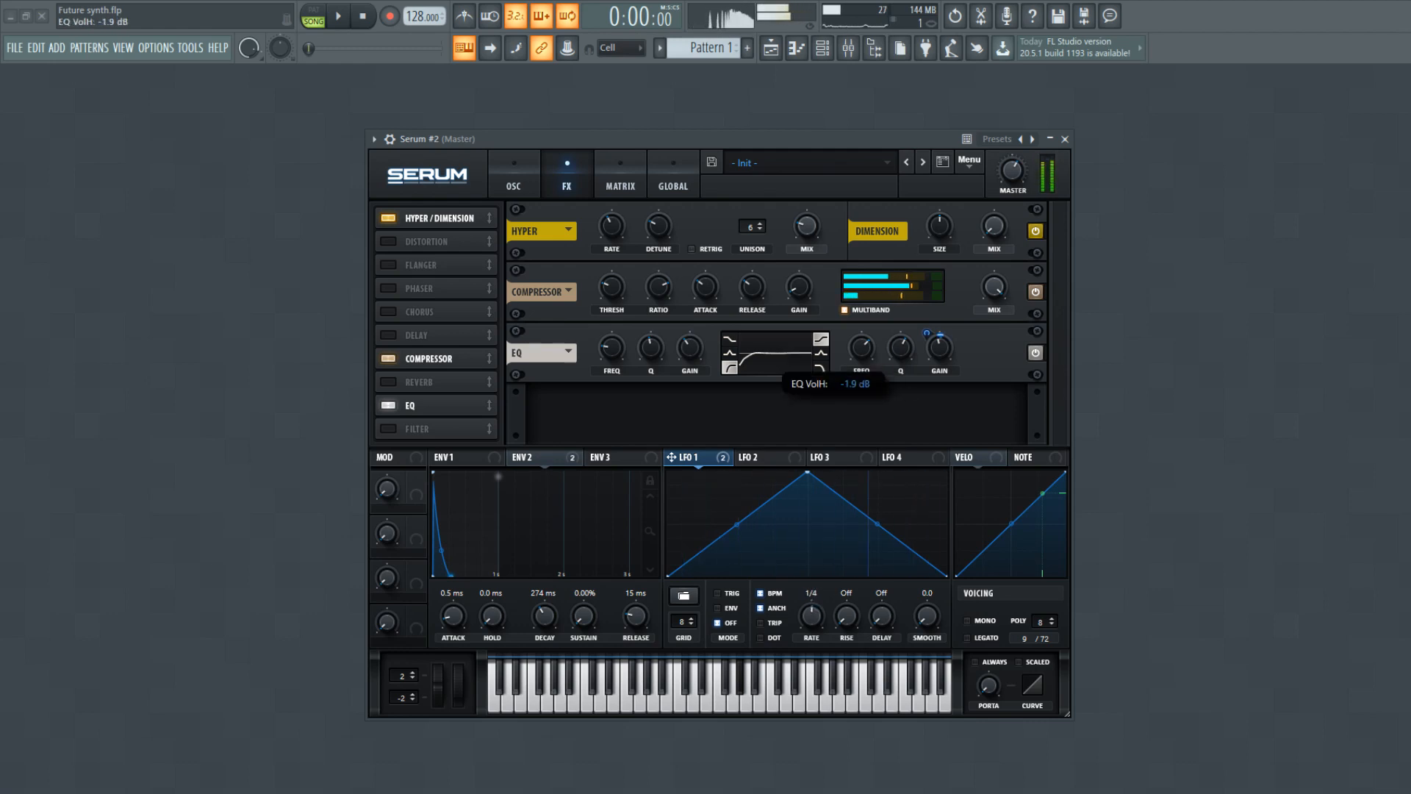
Add a hall reverb with reduced size and decay and a 15% mix
{"action": "left_click", "coordinate": [388, 382]}
{"action": "left_click_drag", "start_coordinate": [659, 347], "coordinate": [705, 362]}
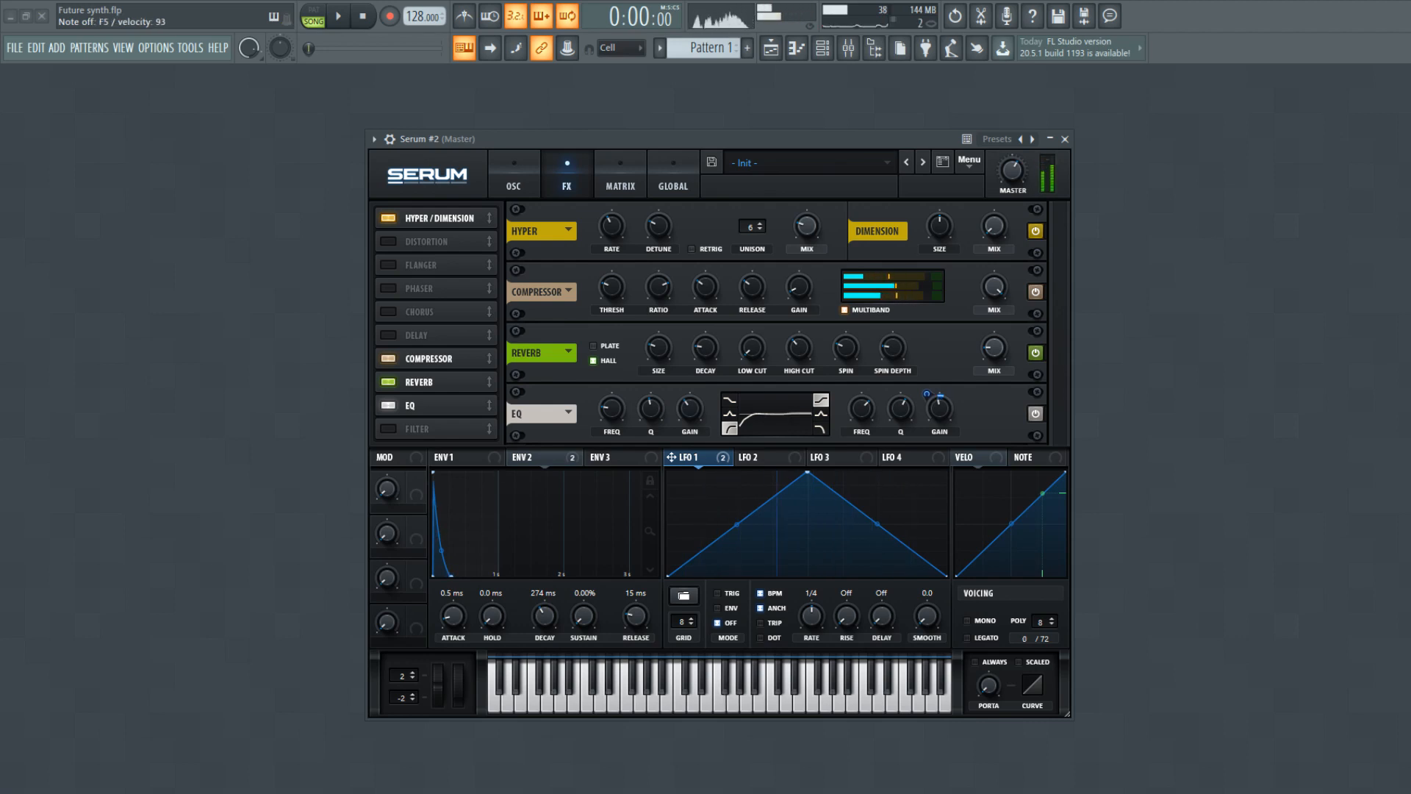
{"action": "left_click_drag", "start_coordinate": [995, 347], "coordinate": [994, 357]}
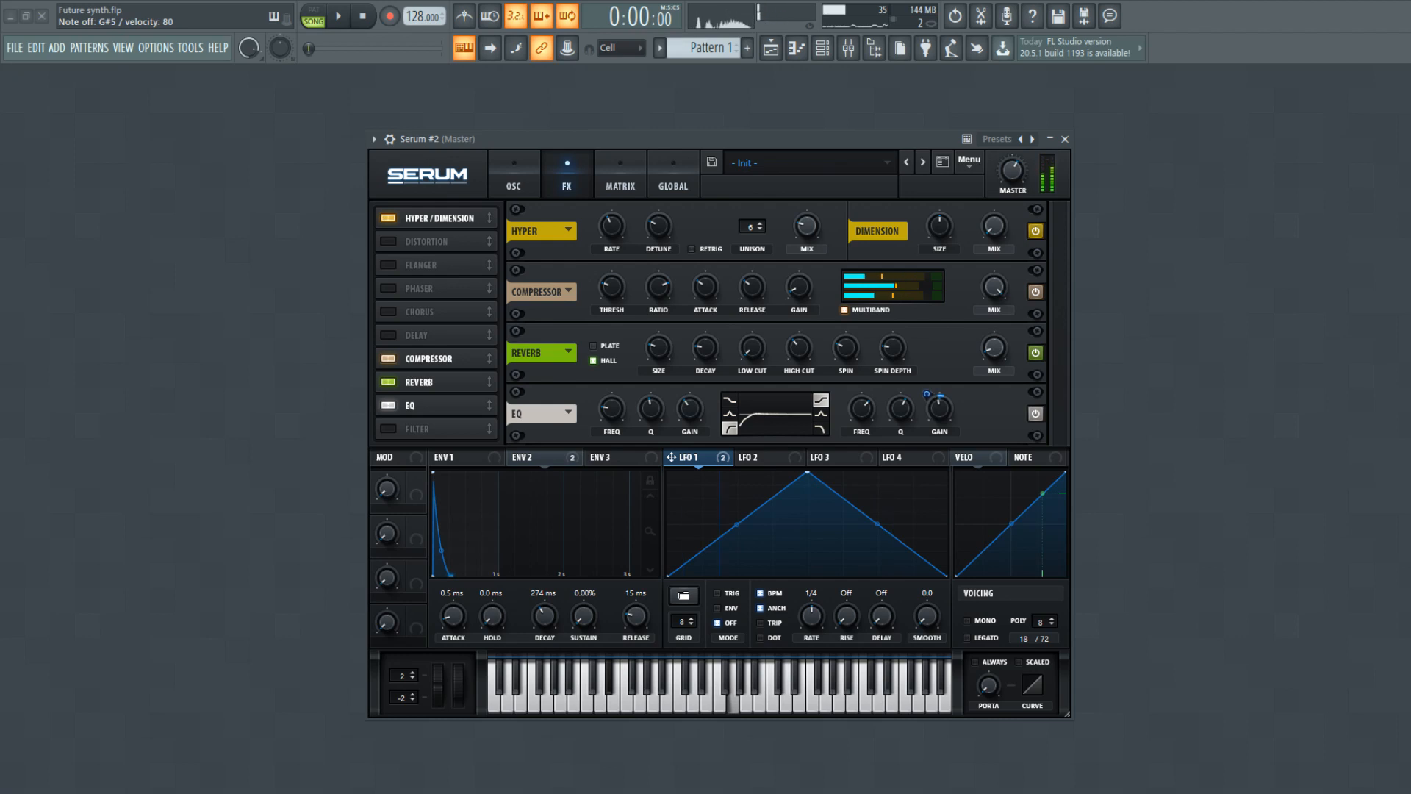
{"action": "left_click_drag", "start_coordinate": [994, 347], "coordinate": [995, 341]}
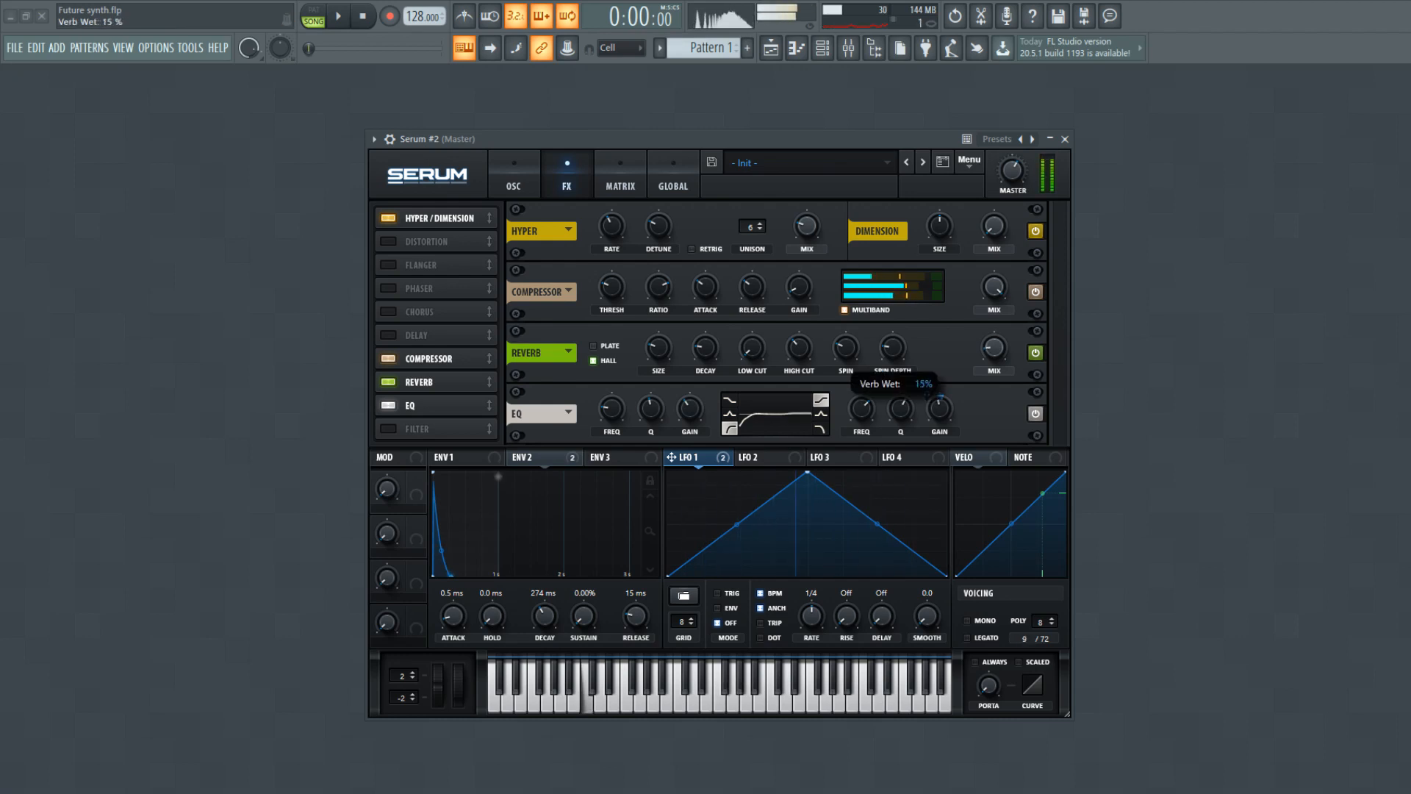
{"action": "left_click_drag", "start_coordinate": [658, 347], "coordinate": [658, 355]}
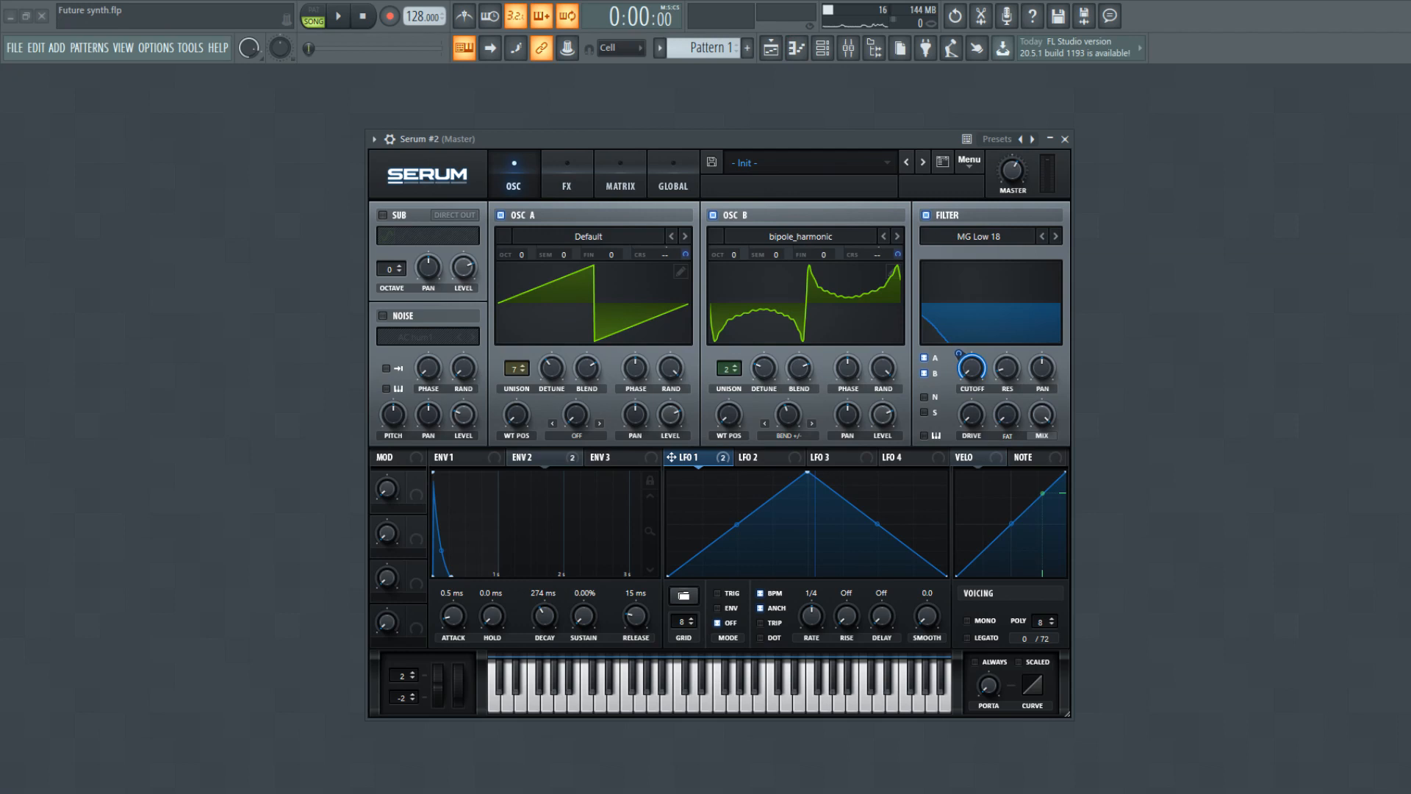
Close the synth window, examine the LFO1 Rate automation clips on Track 3, and play the arrangement
{"action": "left_click", "coordinate": [1064, 139]}
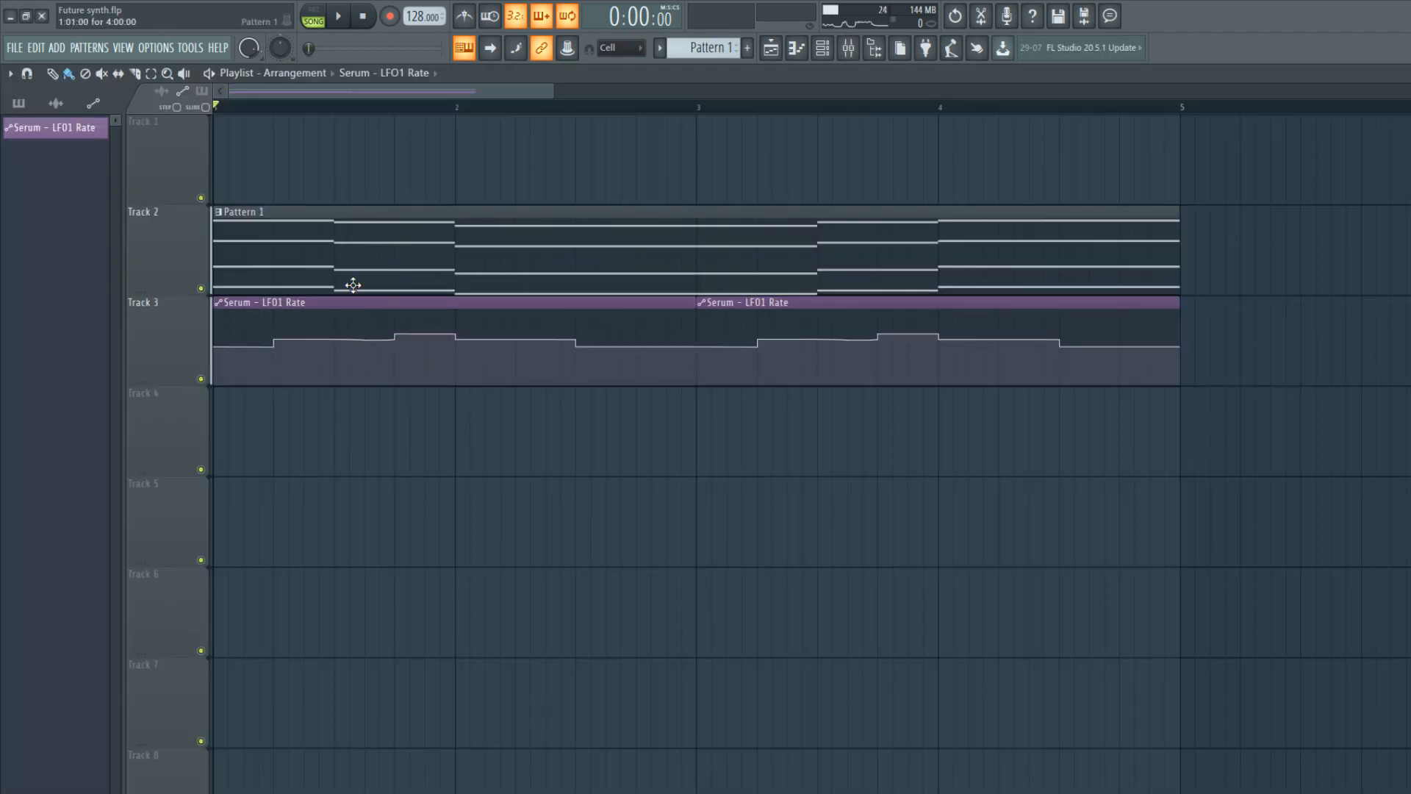
{"action": "mouse_move", "coordinate": [315, 318]}
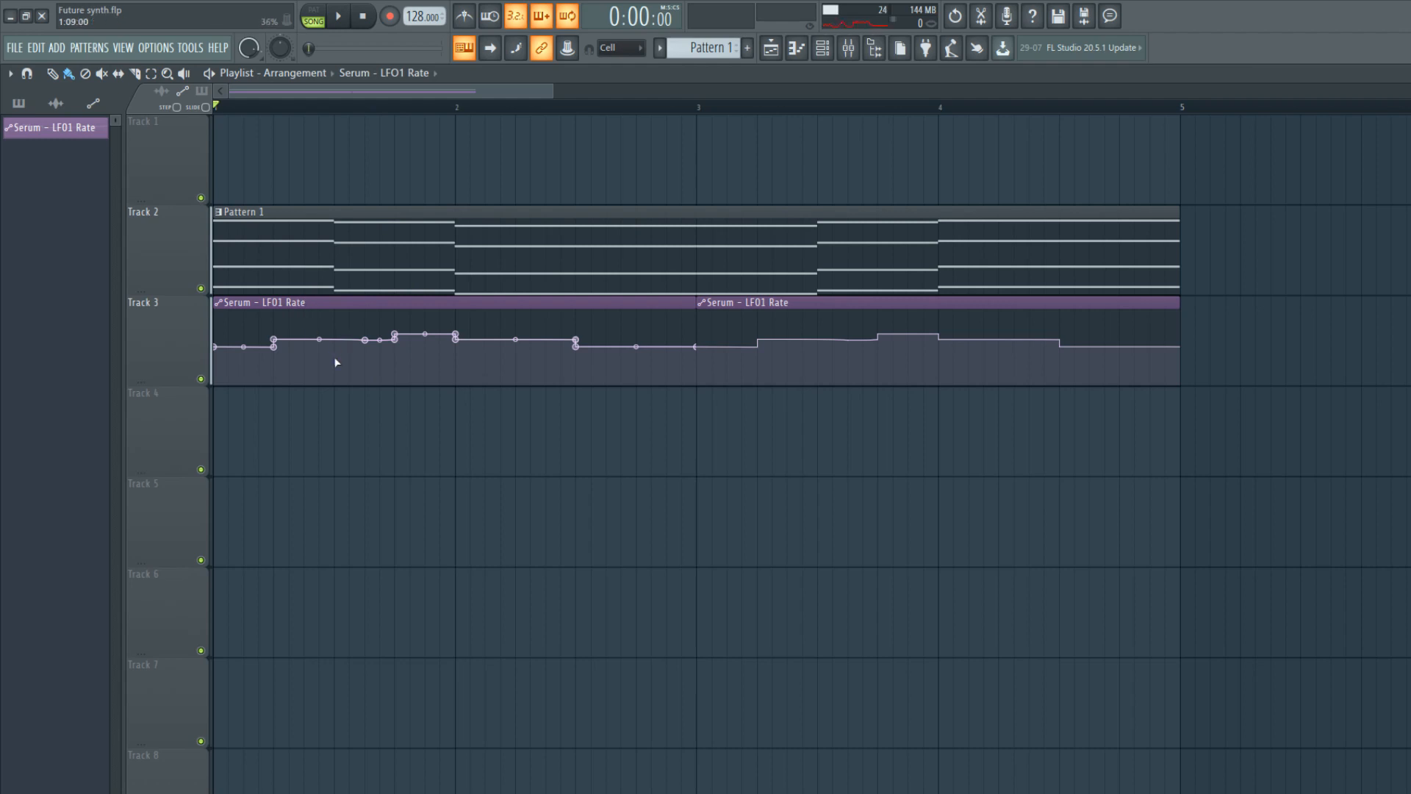
{"action": "mouse_move", "coordinate": [895, 356]}
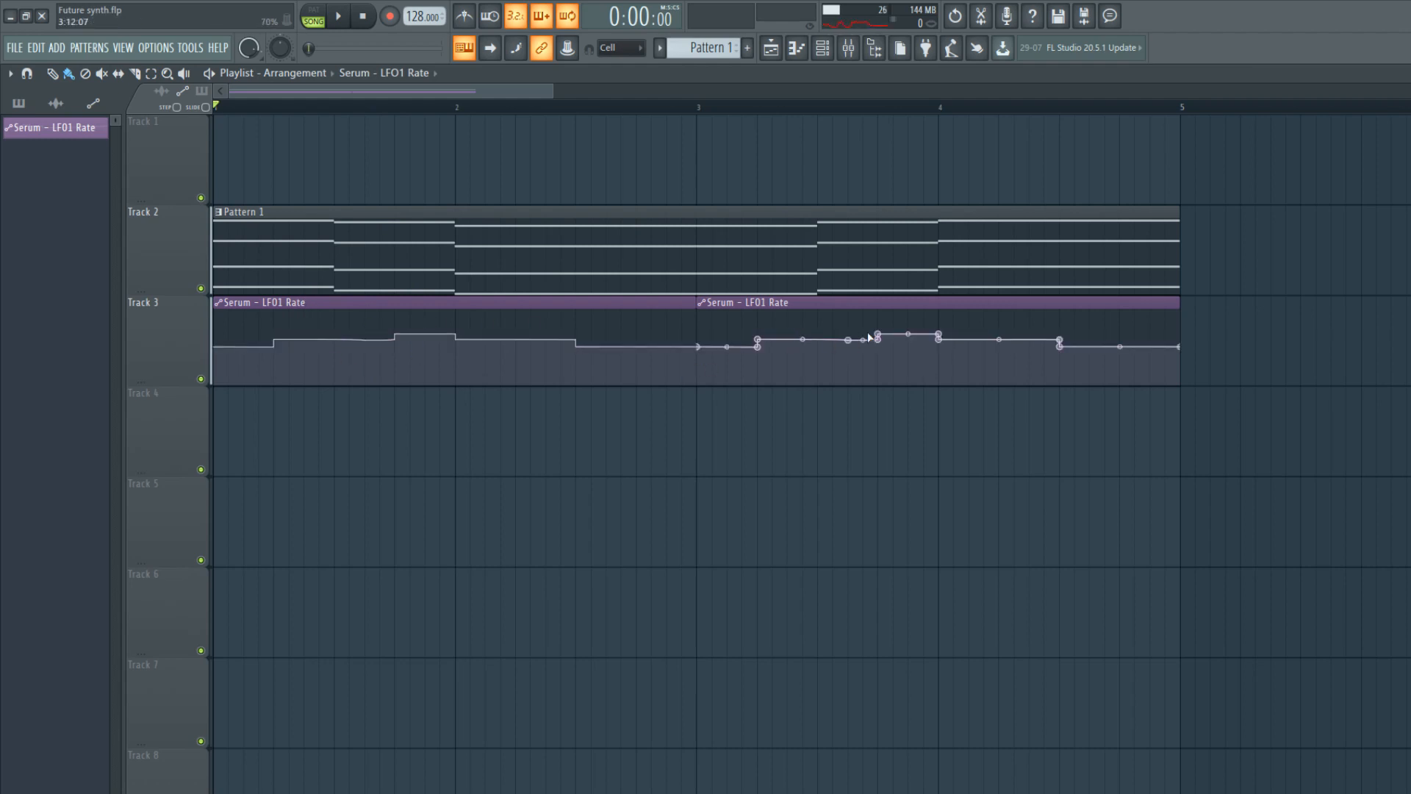
{"action": "mouse_move", "coordinate": [416, 353]}
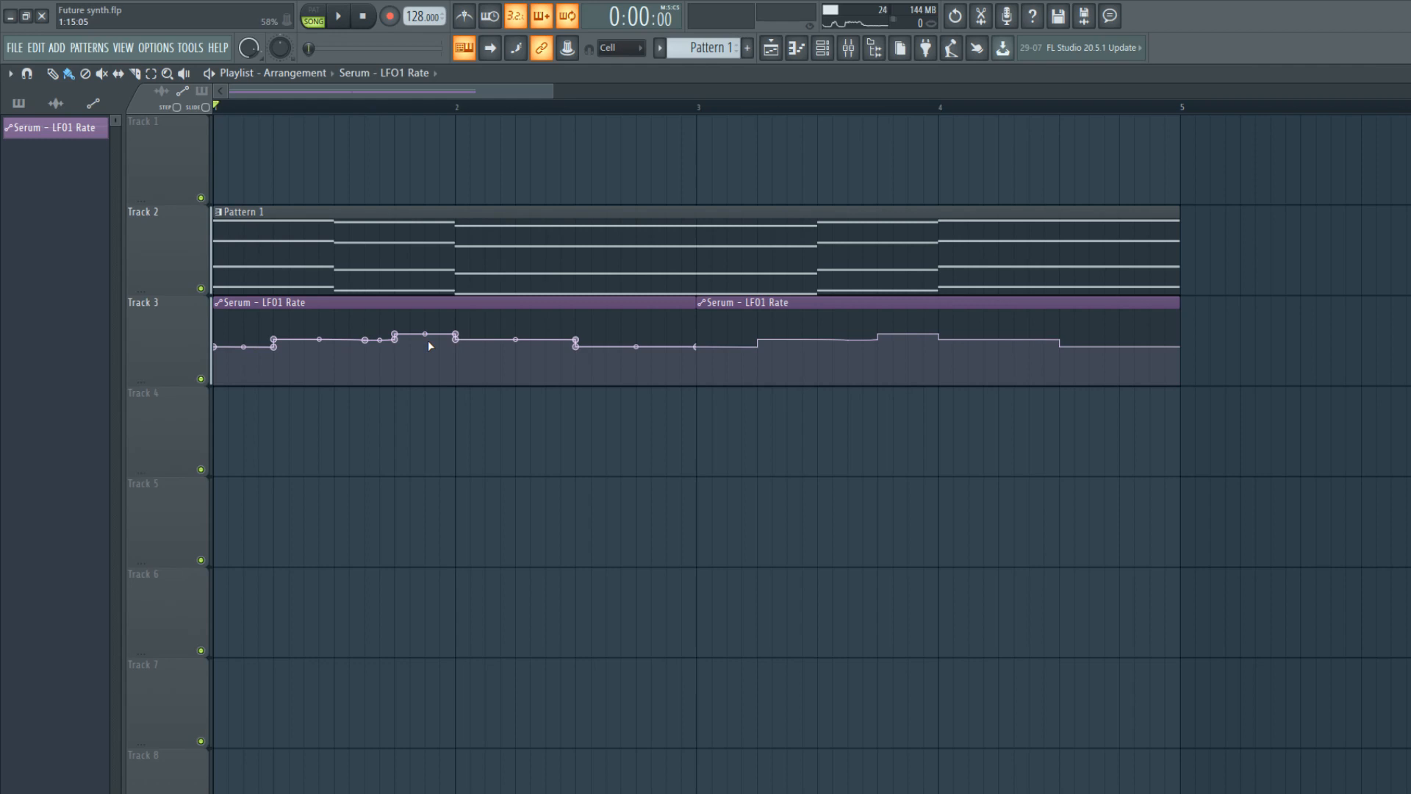
{"action": "key", "text": "space"}
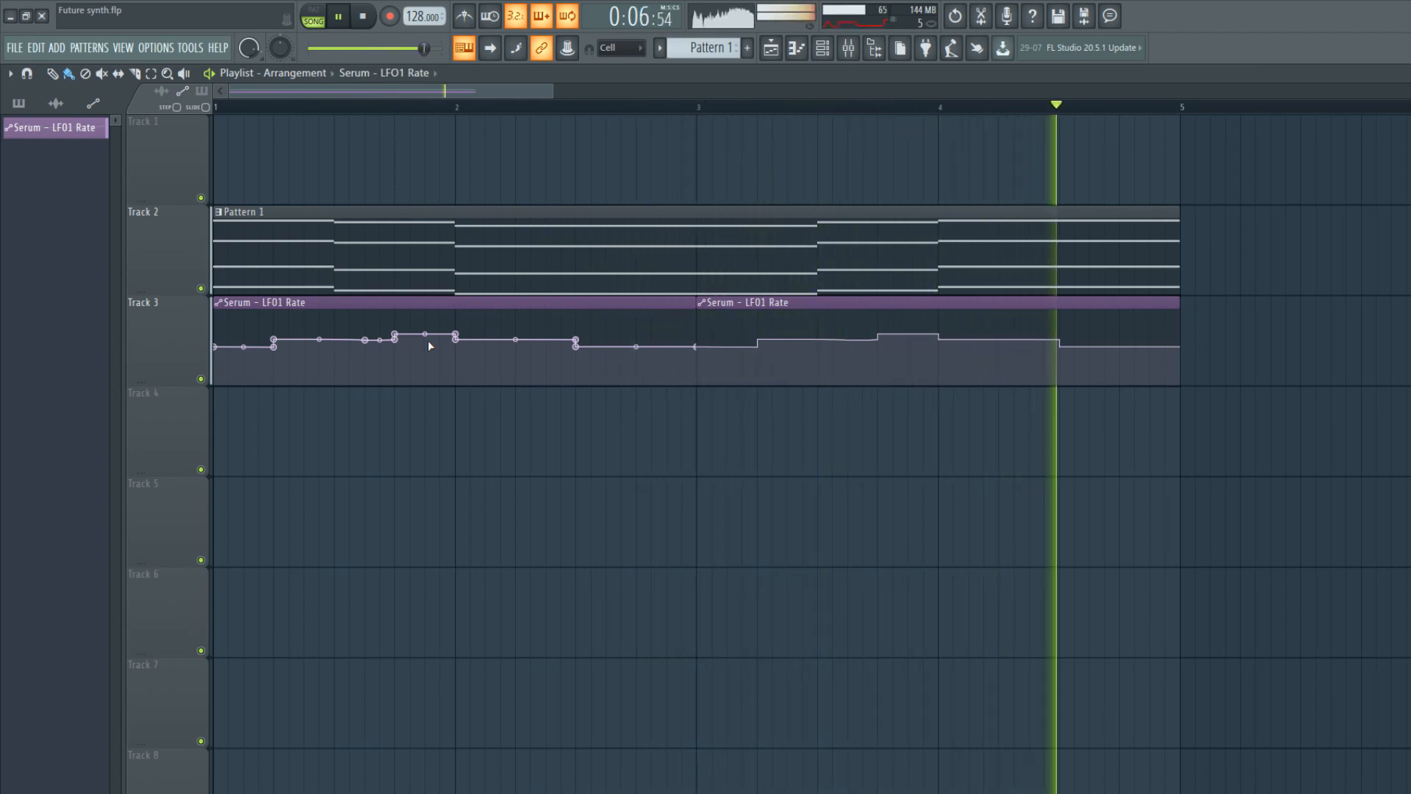
{"action": "key", "text": "space"}
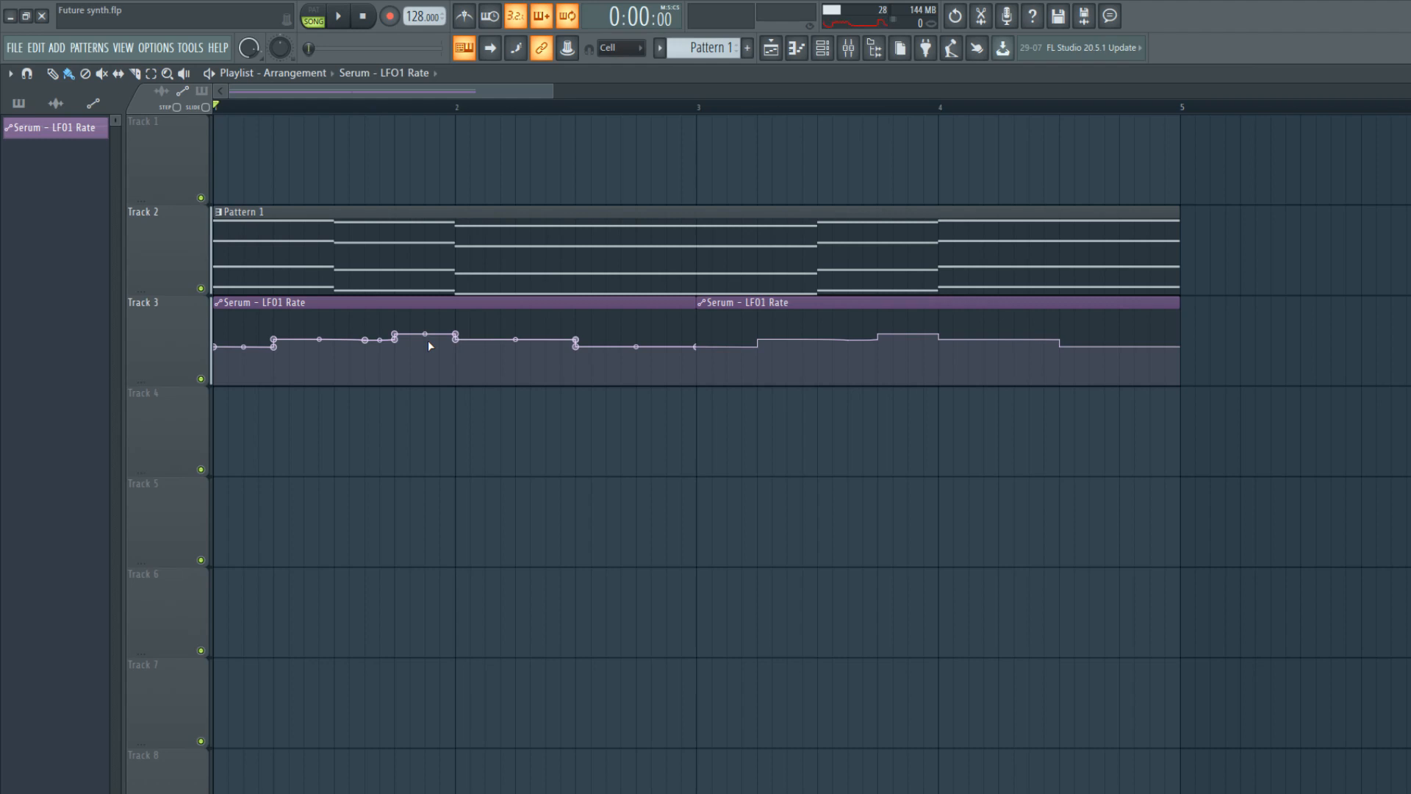